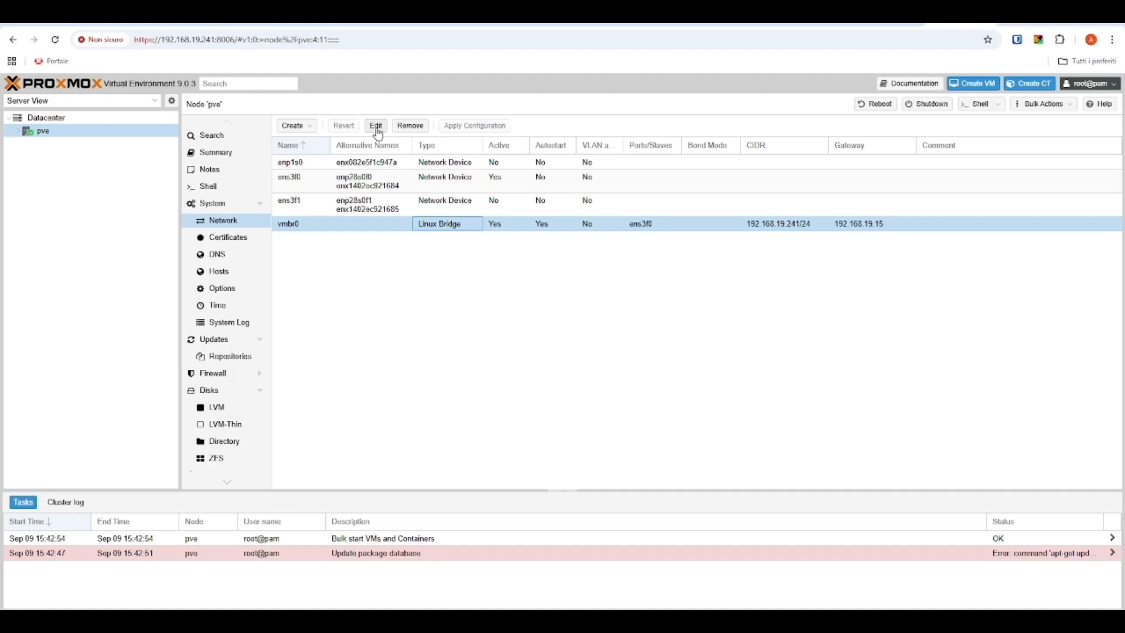
Step: Tick VLAN aware on the vmbr0 bridge and expand the pve node to show its storages
{"action": "left_click", "coordinate": [377, 128]}
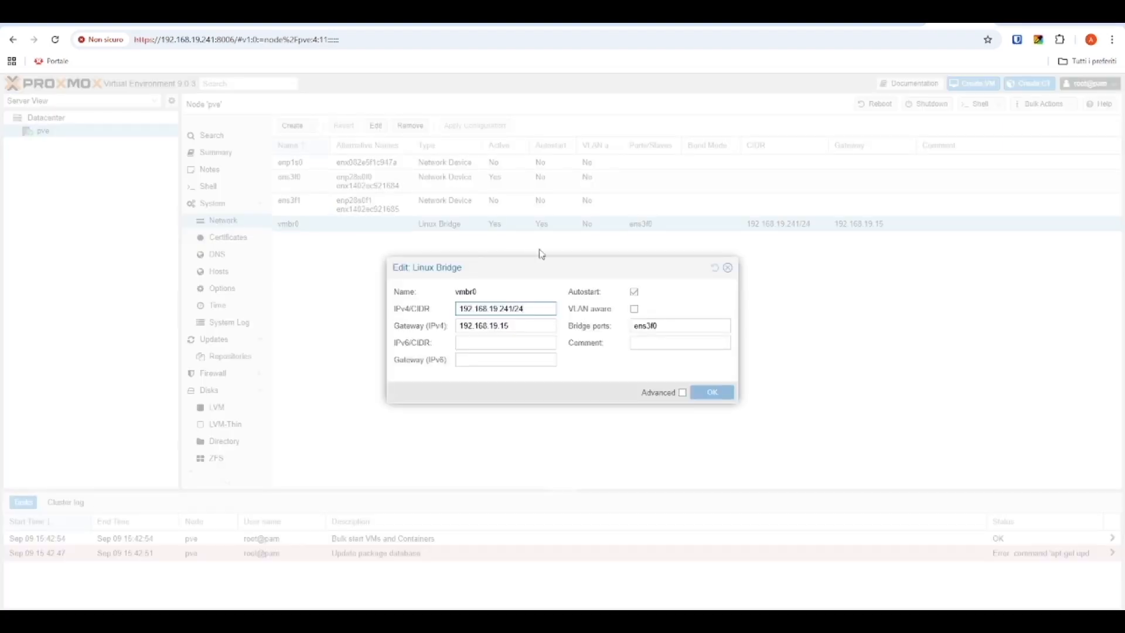
{"action": "left_click", "coordinate": [636, 311]}
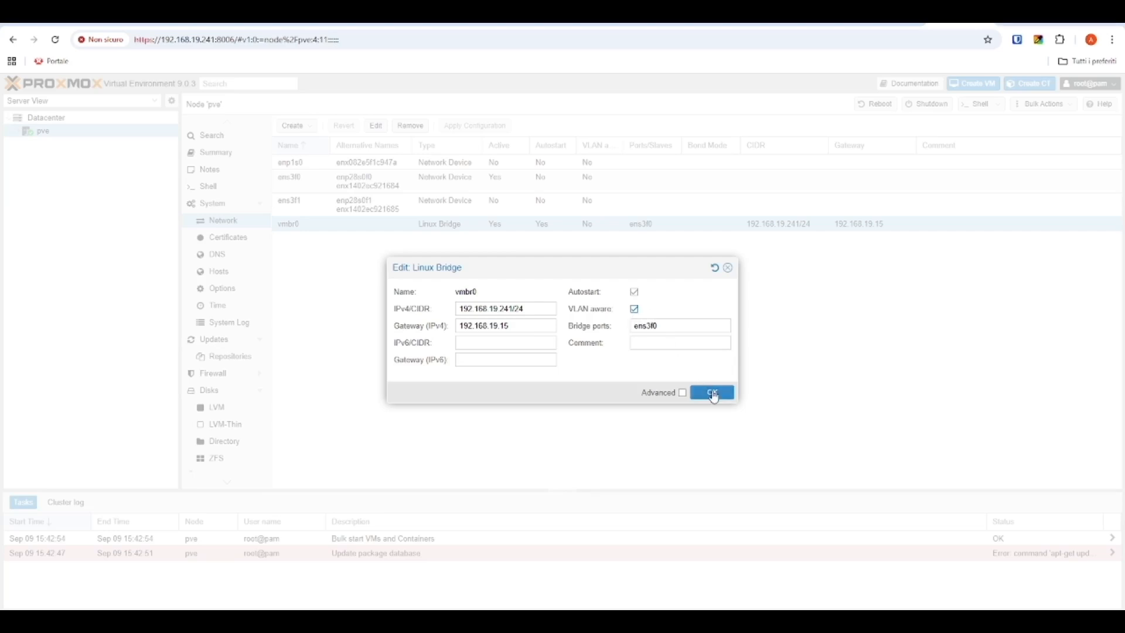
{"action": "left_click", "coordinate": [713, 397]}
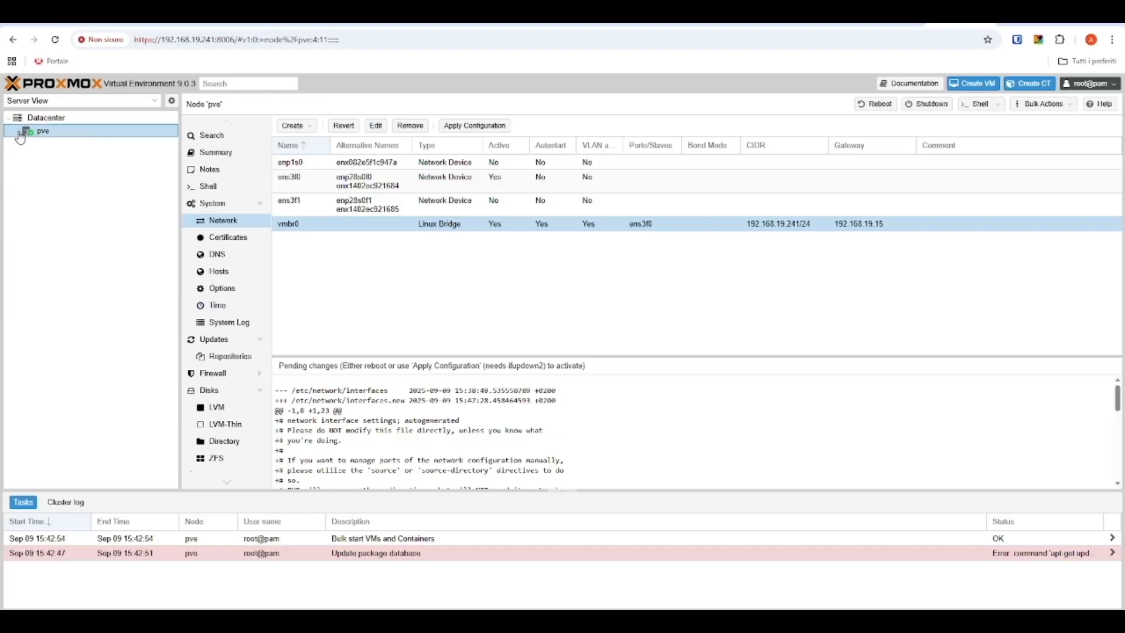
{"action": "left_click", "coordinate": [17, 131]}
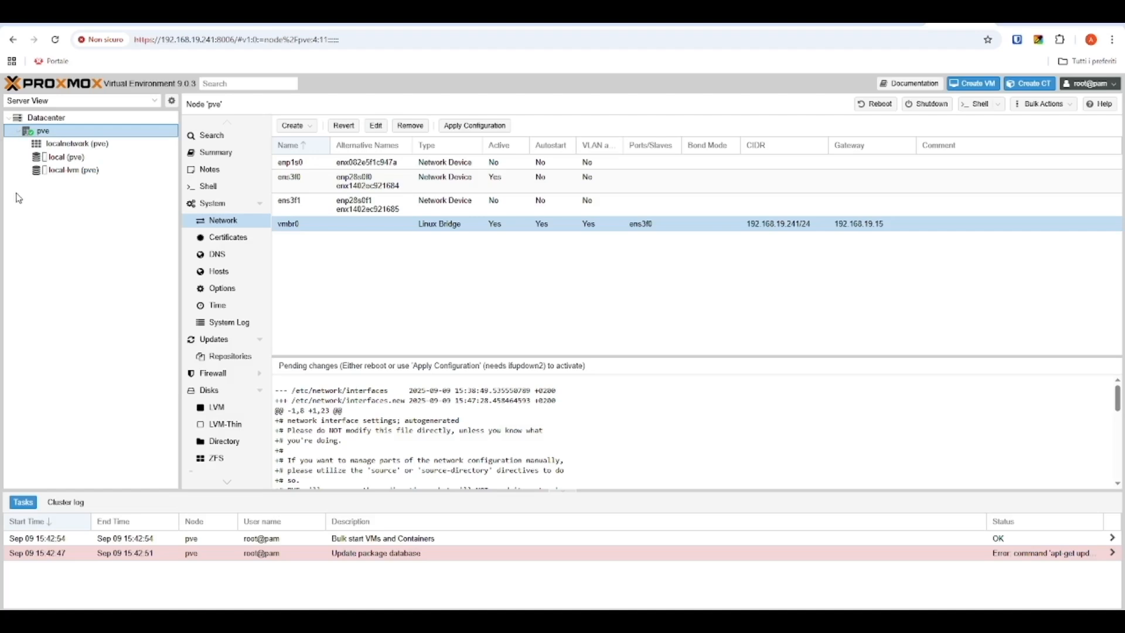
Step: Upload endian_virtual-x64_6.7.6_recovery_softwarex86-64.iso to the ISO Images of local (pve)
{"action": "left_click", "coordinate": [103, 161]}
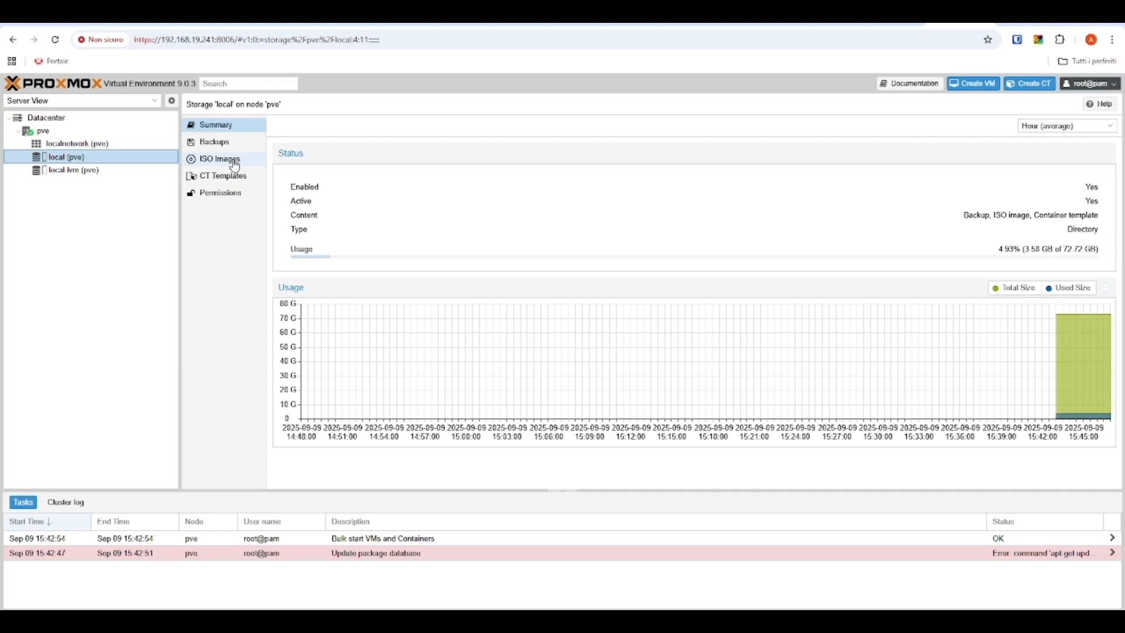
{"action": "left_click", "coordinate": [235, 166]}
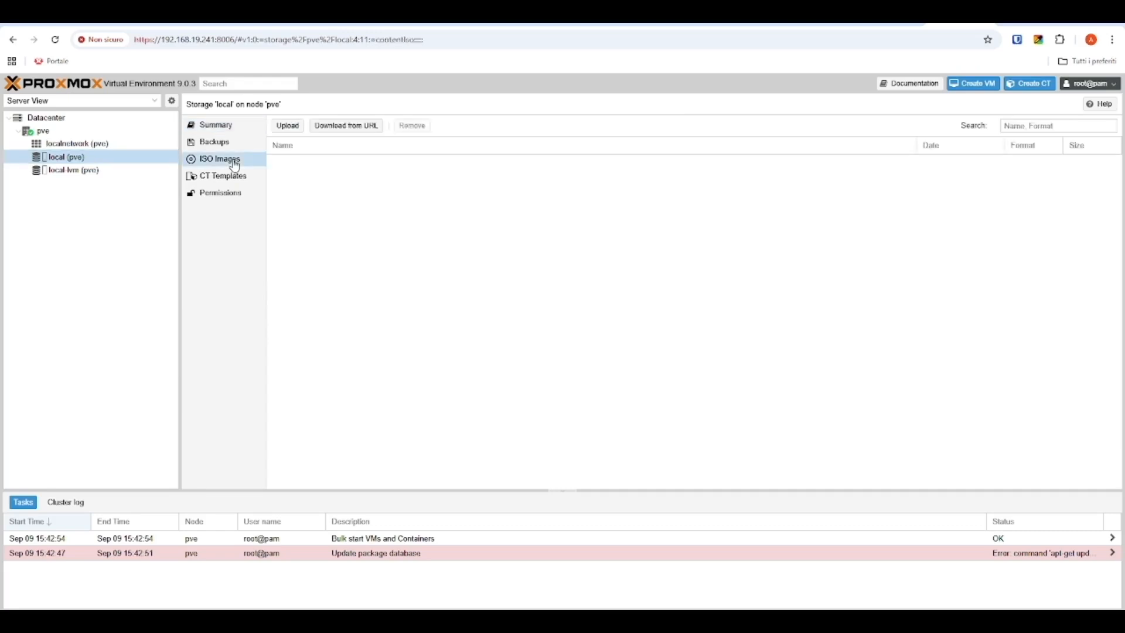
{"action": "left_click", "coordinate": [288, 126]}
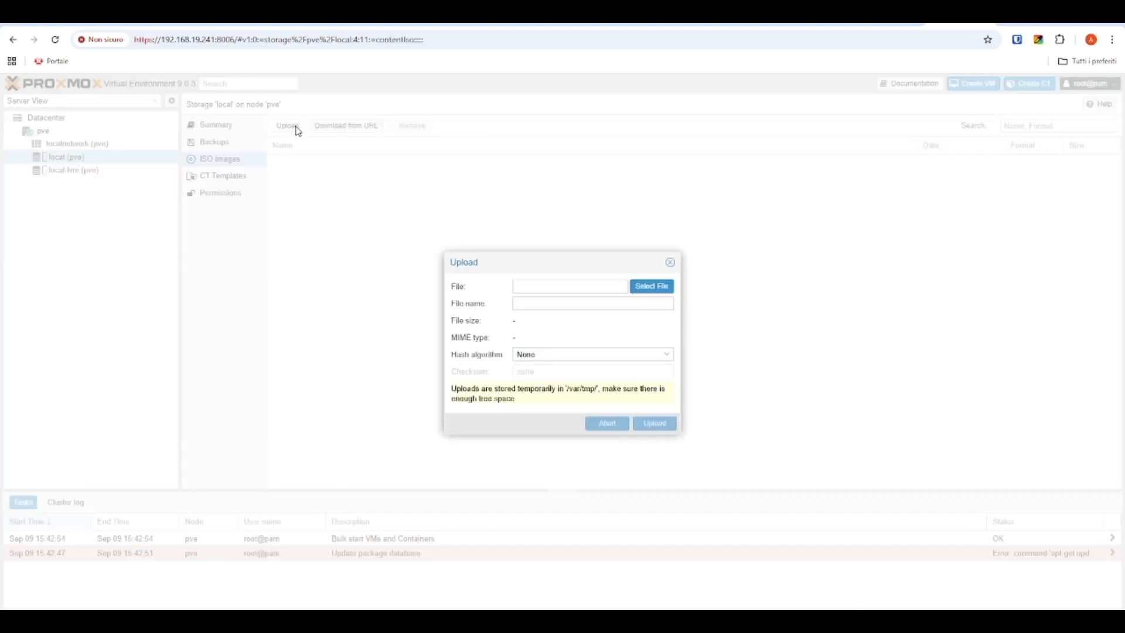
{"action": "left_click", "coordinate": [669, 289]}
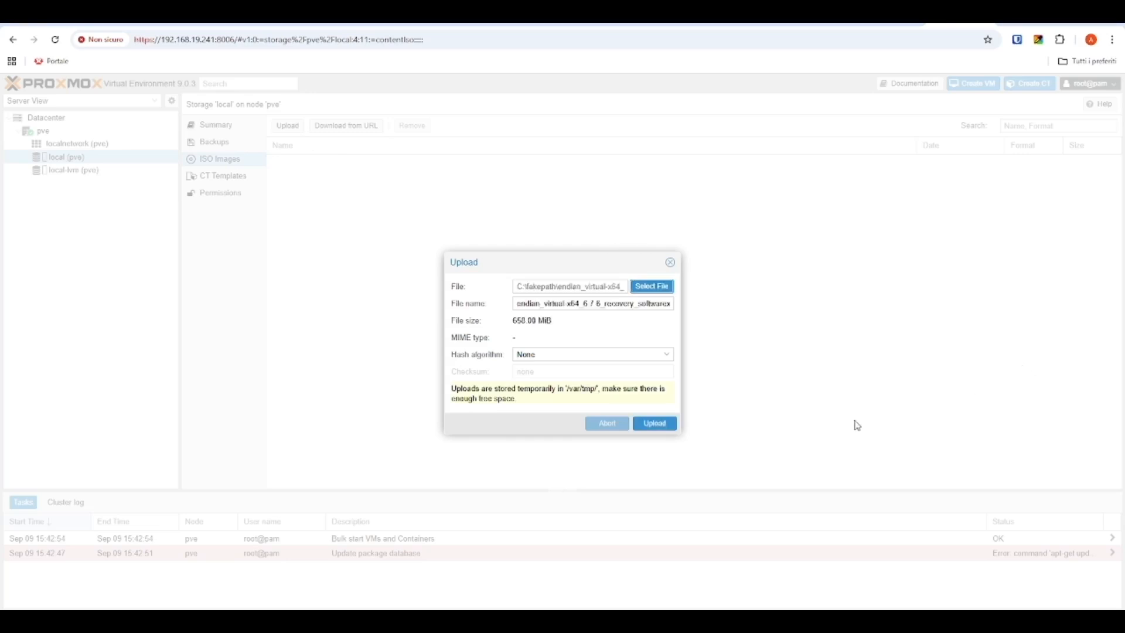
{"action": "left_click", "coordinate": [655, 423]}
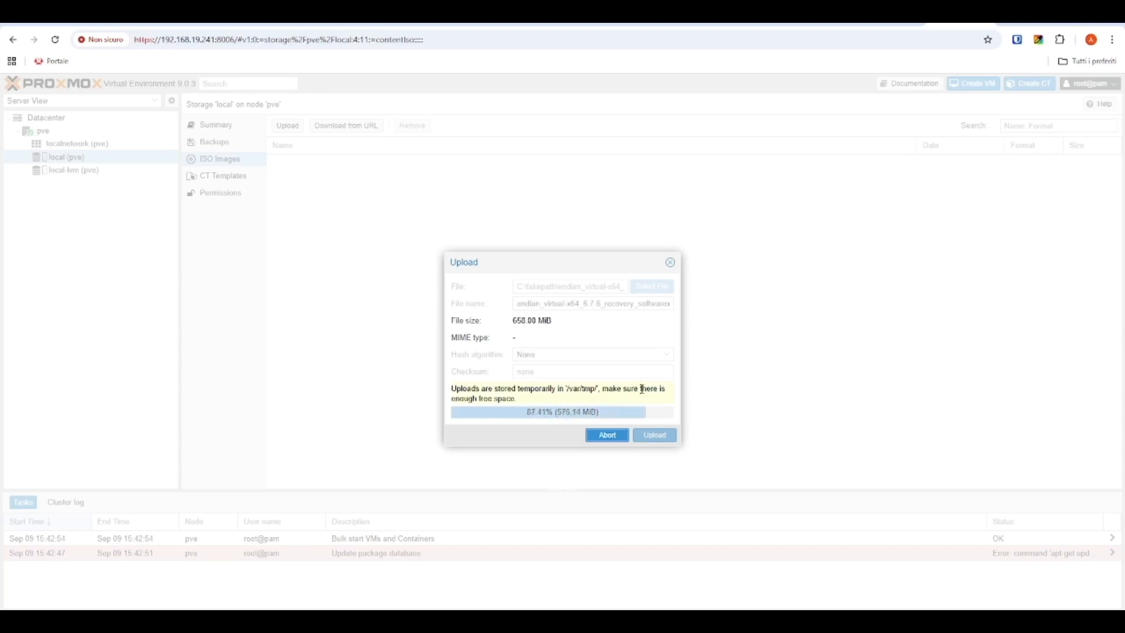
{"action": "left_click", "coordinate": [786, 208]}
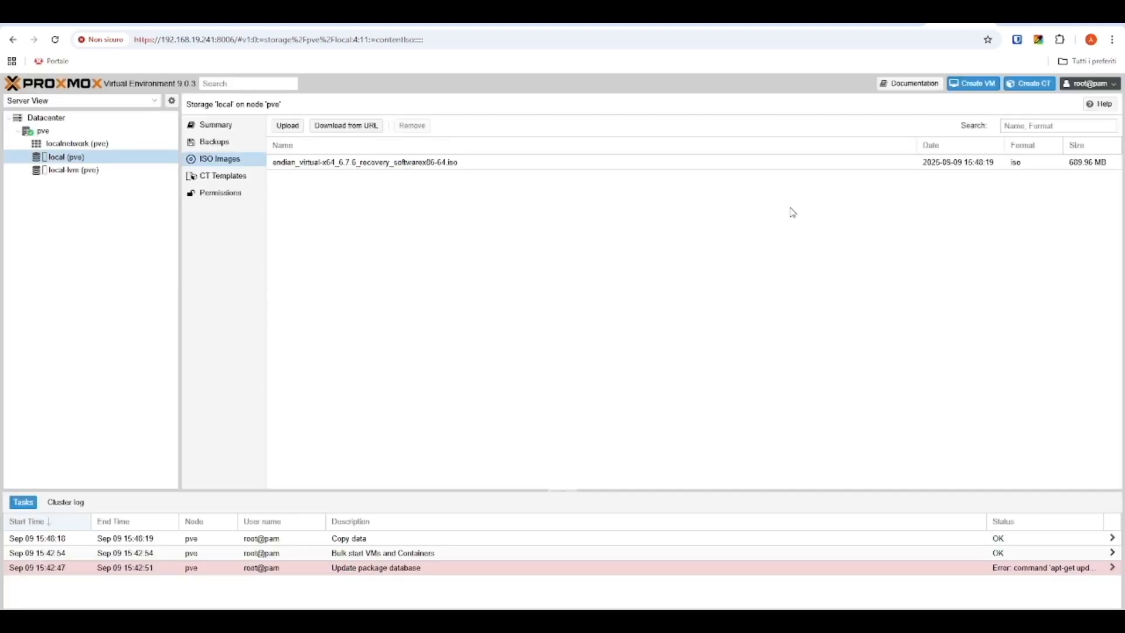
{"action": "left_click", "coordinate": [75, 132]}
Step: Start a Create VM wizard for 'efw-virtual' using the Endian ISO as install media
{"action": "right_click", "coordinate": [74, 133]}
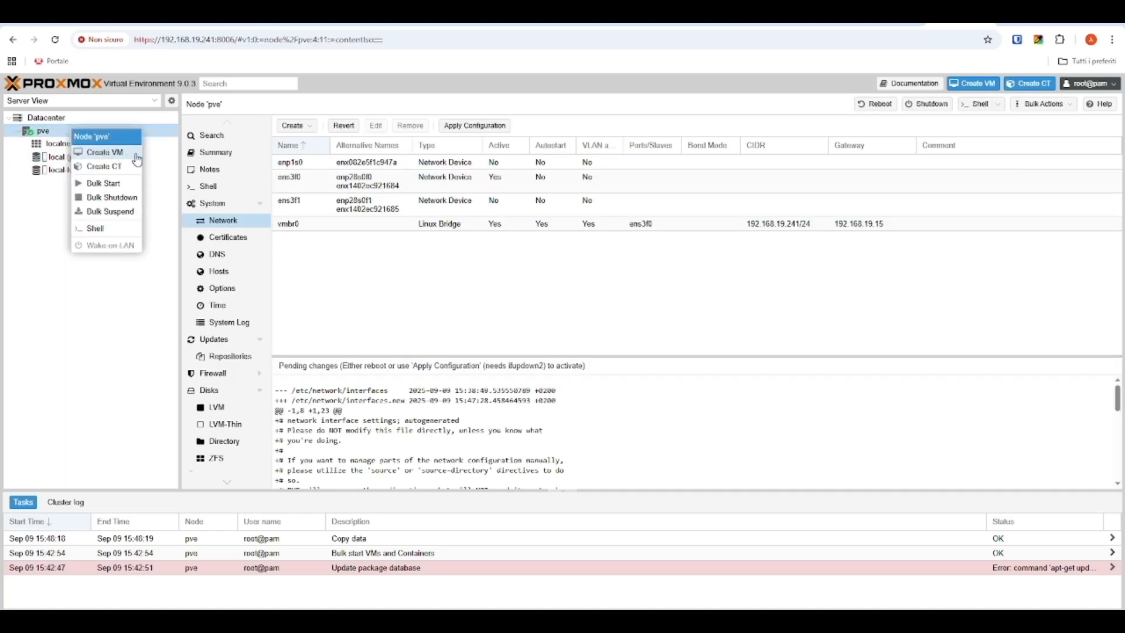
{"action": "left_click", "coordinate": [137, 155]}
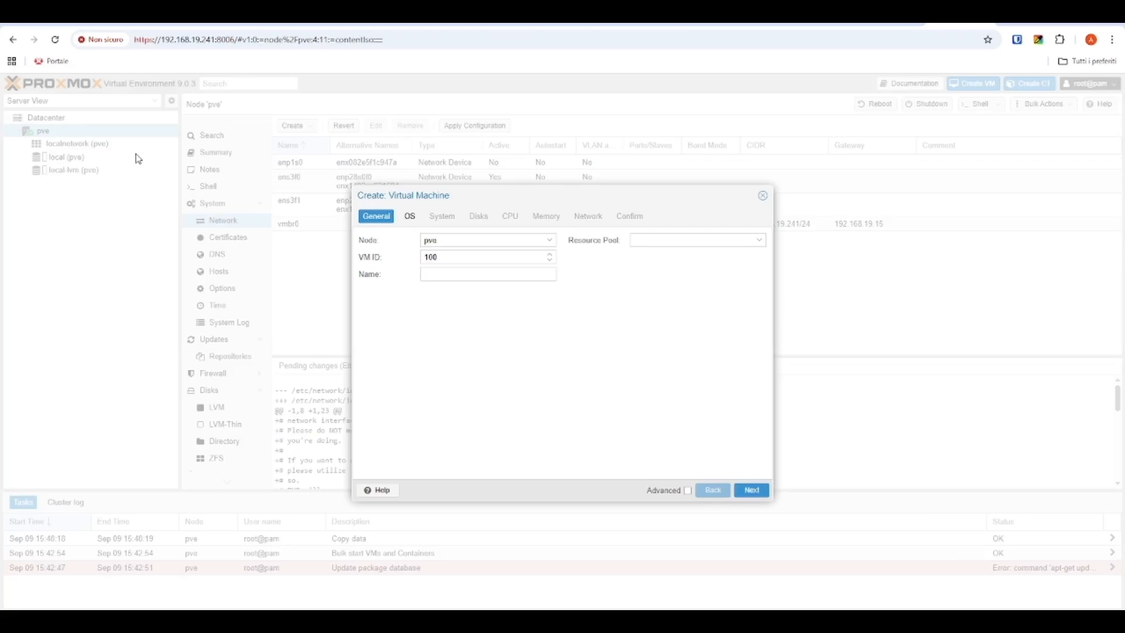
{"action": "left_click", "coordinate": [444, 276]}
{"action": "type", "text": "efw-virtual"}
{"action": "left_click", "coordinate": [755, 491]}
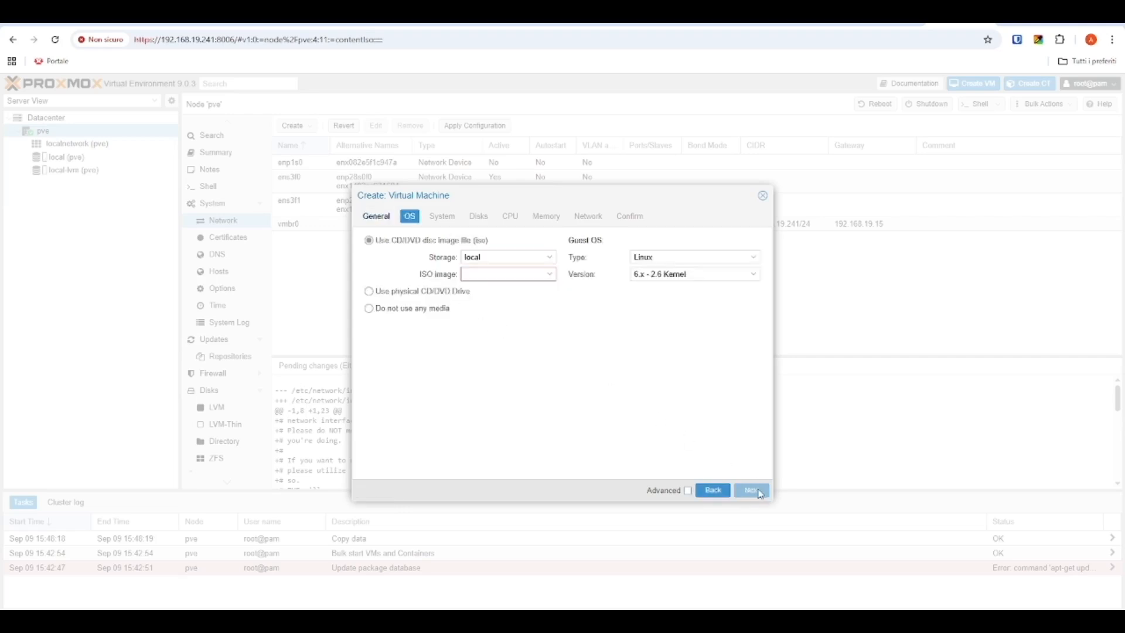
{"action": "left_click", "coordinate": [551, 276]}
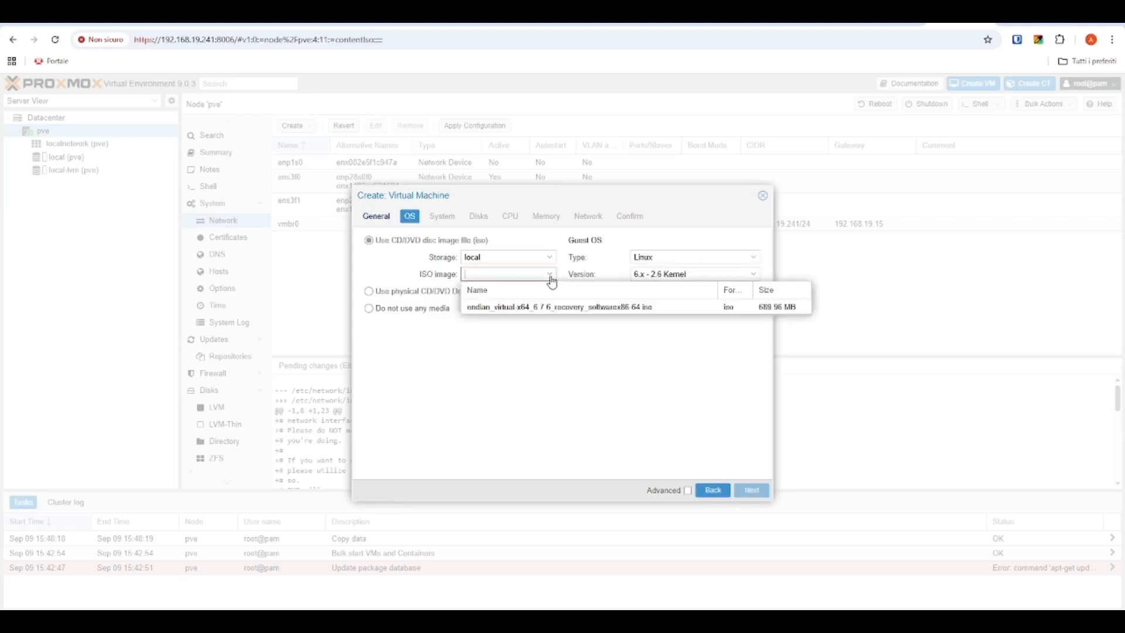
{"action": "left_click", "coordinate": [541, 308]}
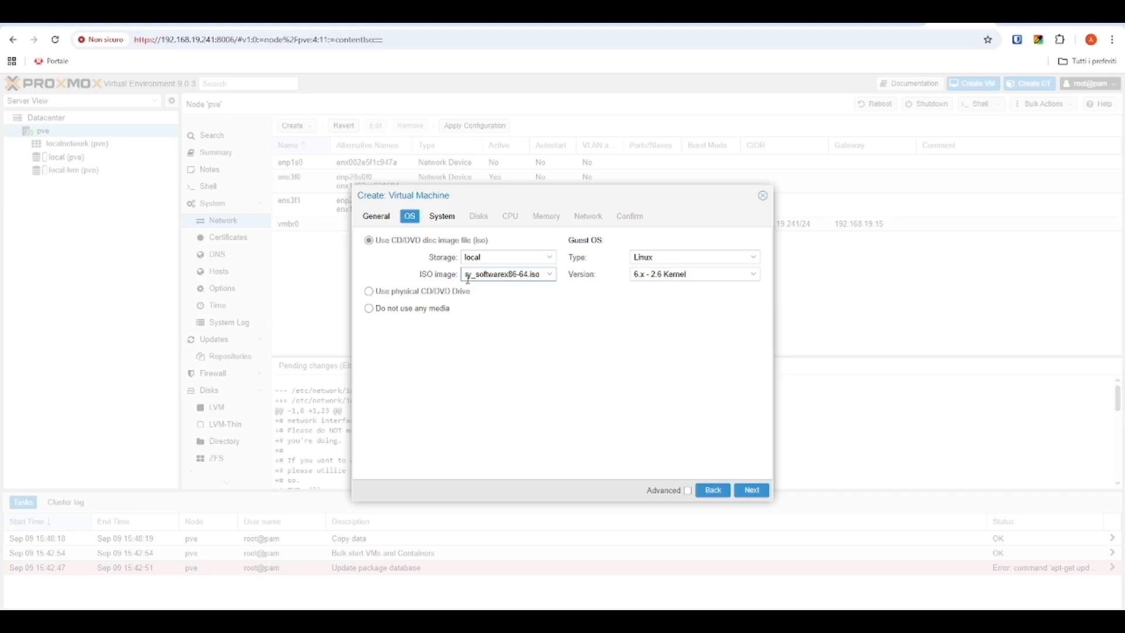
{"action": "left_click", "coordinate": [756, 491]}
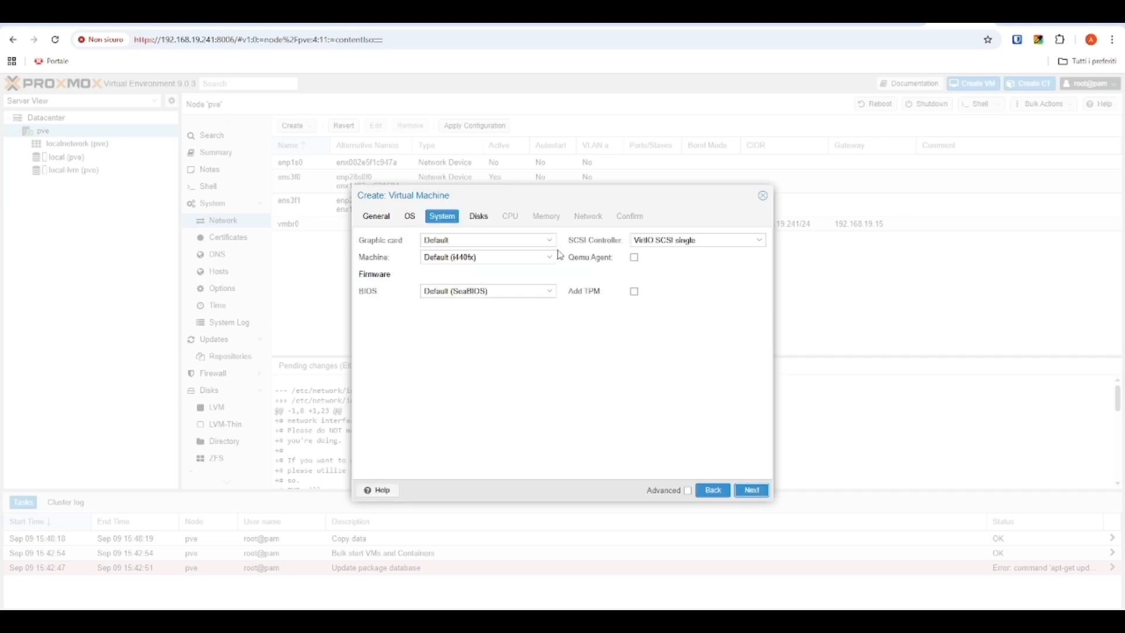
Step: Set the VM disk to 60 GiB and the CPU to 2 cores of type host
{"action": "left_click", "coordinate": [752, 491]}
{"action": "double_click", "coordinate": [550, 318]}
{"action": "type", "text": "60"}
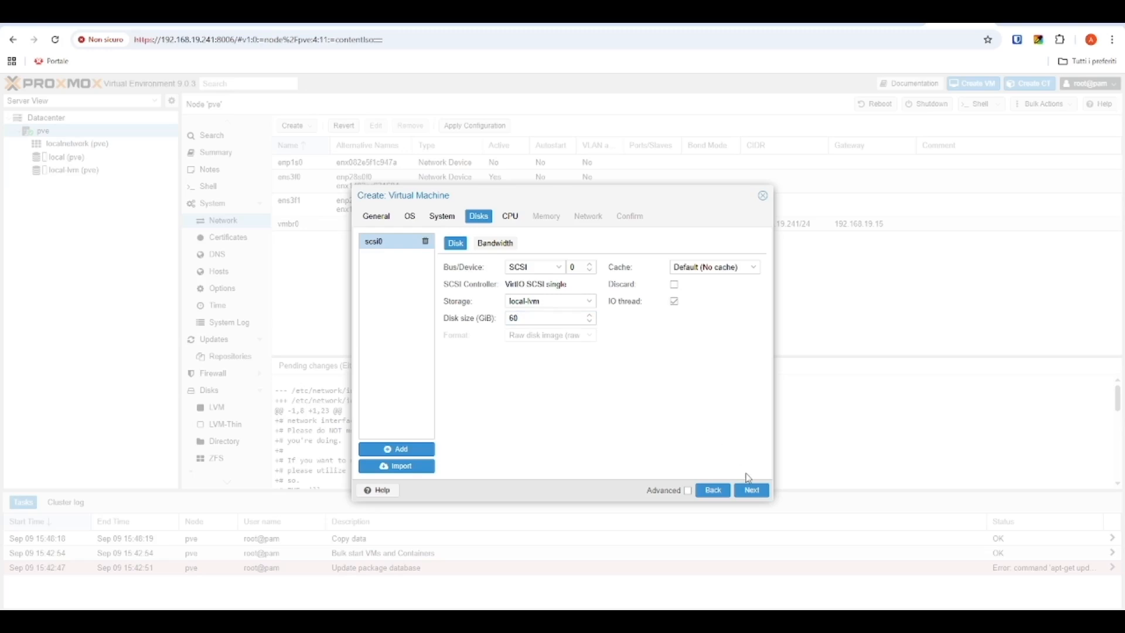
{"action": "left_click", "coordinate": [751, 490]}
{"action": "left_click", "coordinate": [550, 253]}
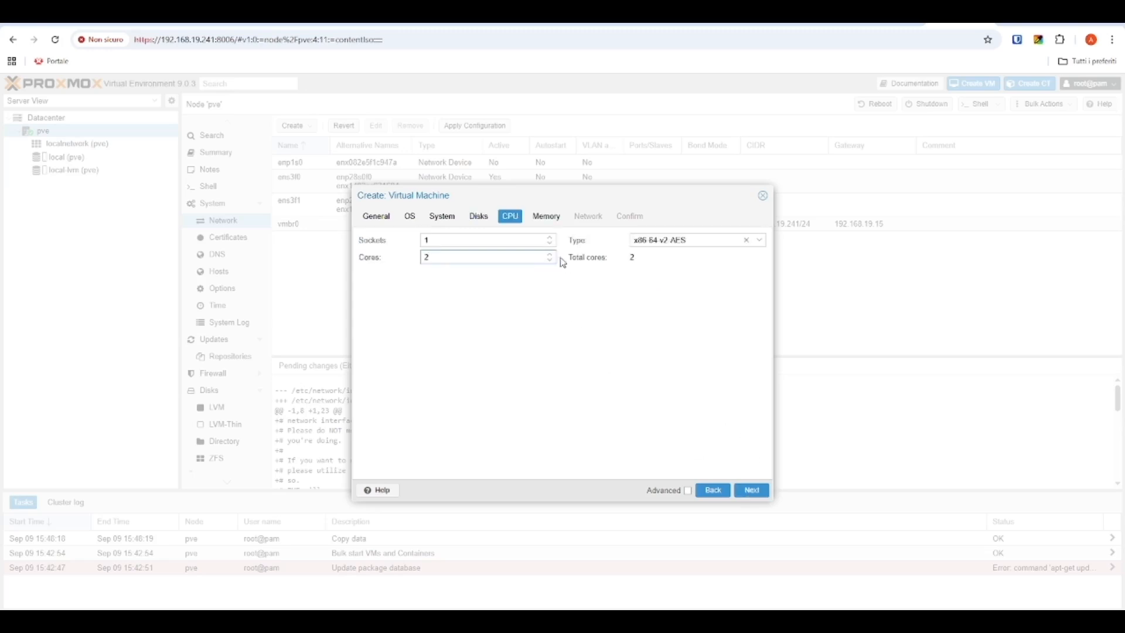
{"action": "left_click", "coordinate": [759, 241]}
{"action": "scroll", "coordinate": [785, 351], "scroll_direction": "down", "scroll_amount": 15}
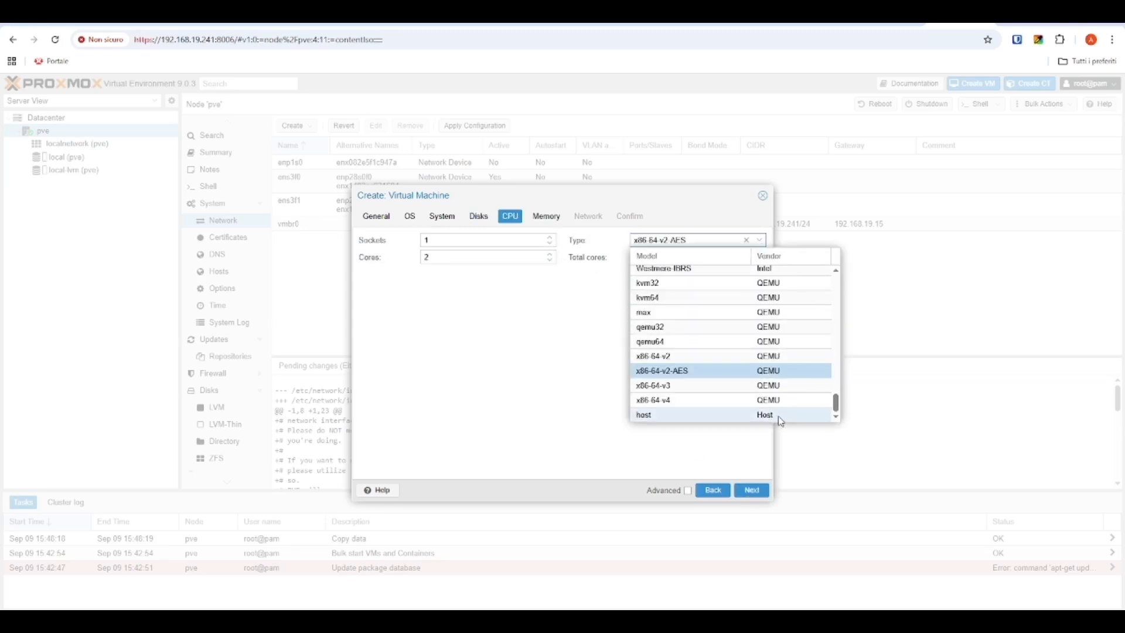
{"action": "left_click", "coordinate": [778, 415]}
Step: Give the VM 4096 MiB memory, disable the network firewall, and finish creating it
{"action": "left_click", "coordinate": [752, 491]}
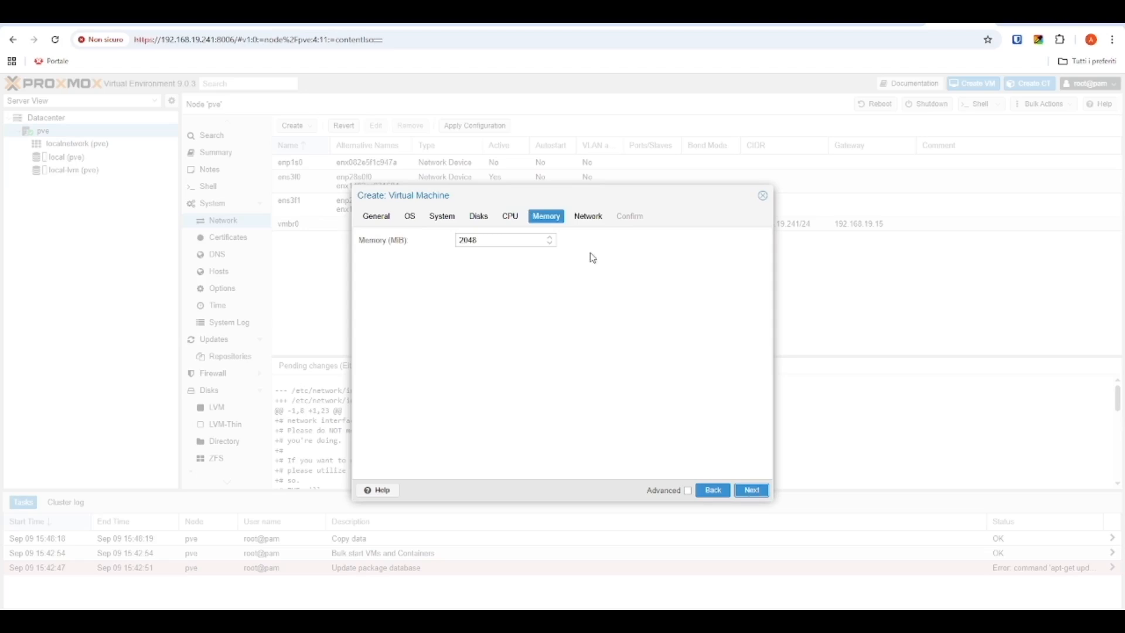
{"action": "double_click", "coordinate": [507, 239]}
{"action": "type", "text": "4096"}
{"action": "left_click", "coordinate": [754, 492]}
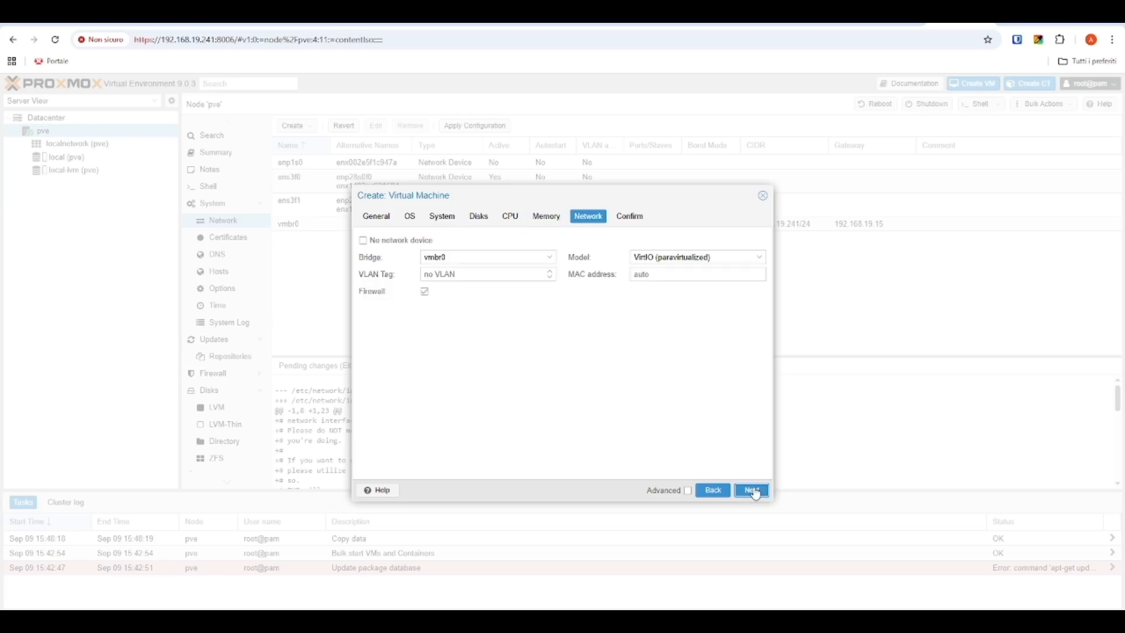
{"action": "left_click", "coordinate": [425, 292]}
{"action": "left_click", "coordinate": [752, 490]}
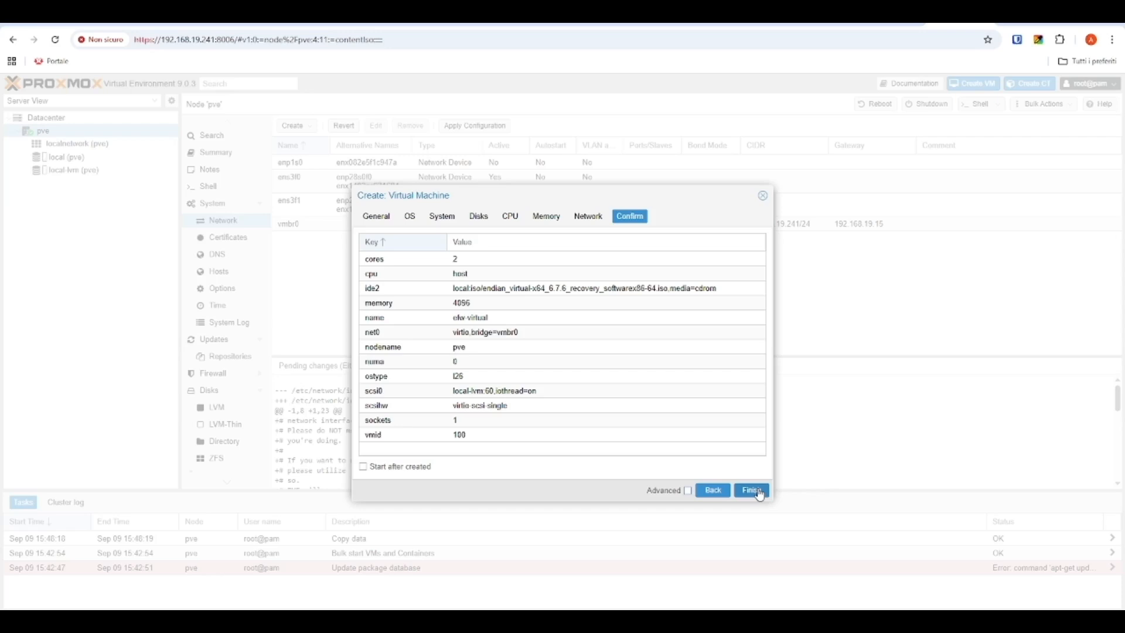
{"action": "left_click", "coordinate": [759, 494]}
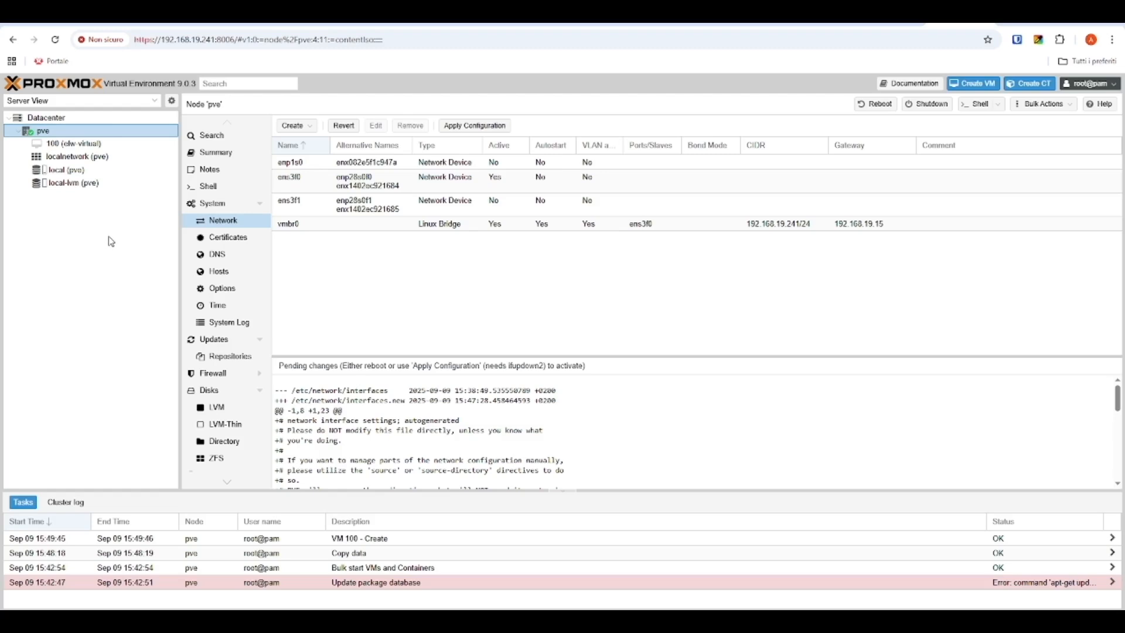
Step: Select VM 100 efw-virtual and show its Hardware page
{"action": "left_click", "coordinate": [130, 145]}
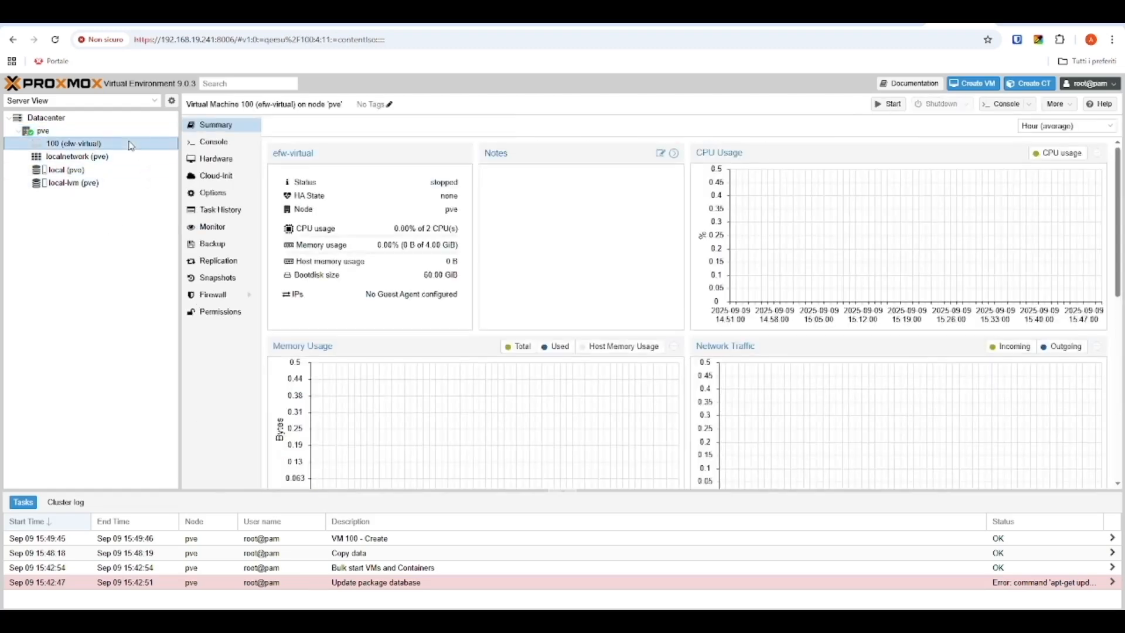
{"action": "left_click", "coordinate": [233, 162]}
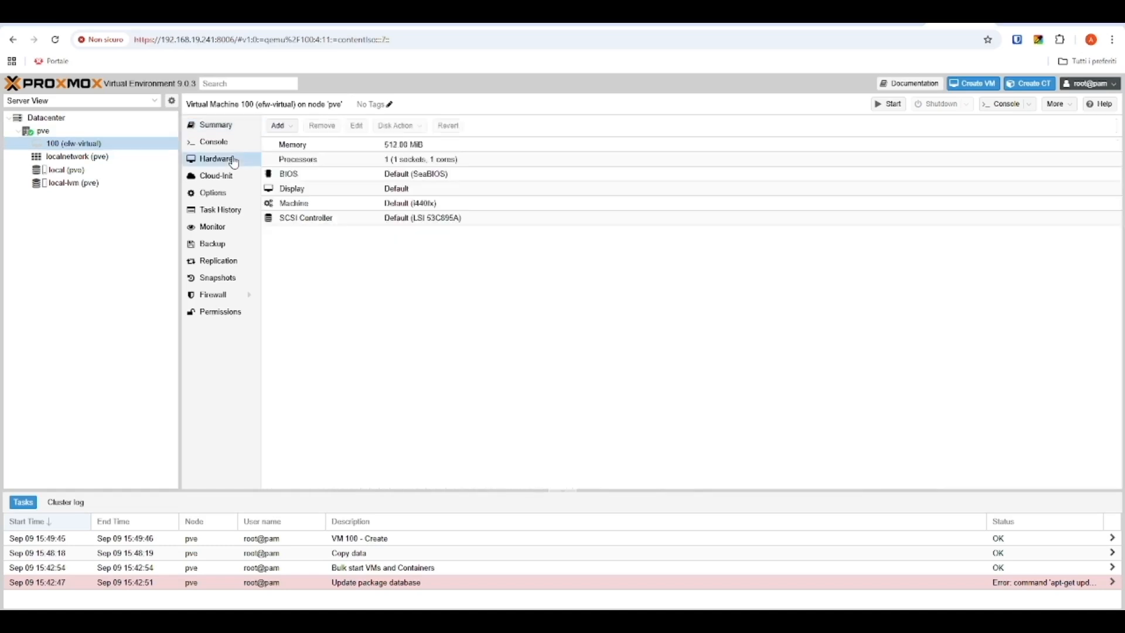
Step: Add a vmbr0 network device tagged VLAN 10 with the firewall off
{"action": "left_click", "coordinate": [291, 129]}
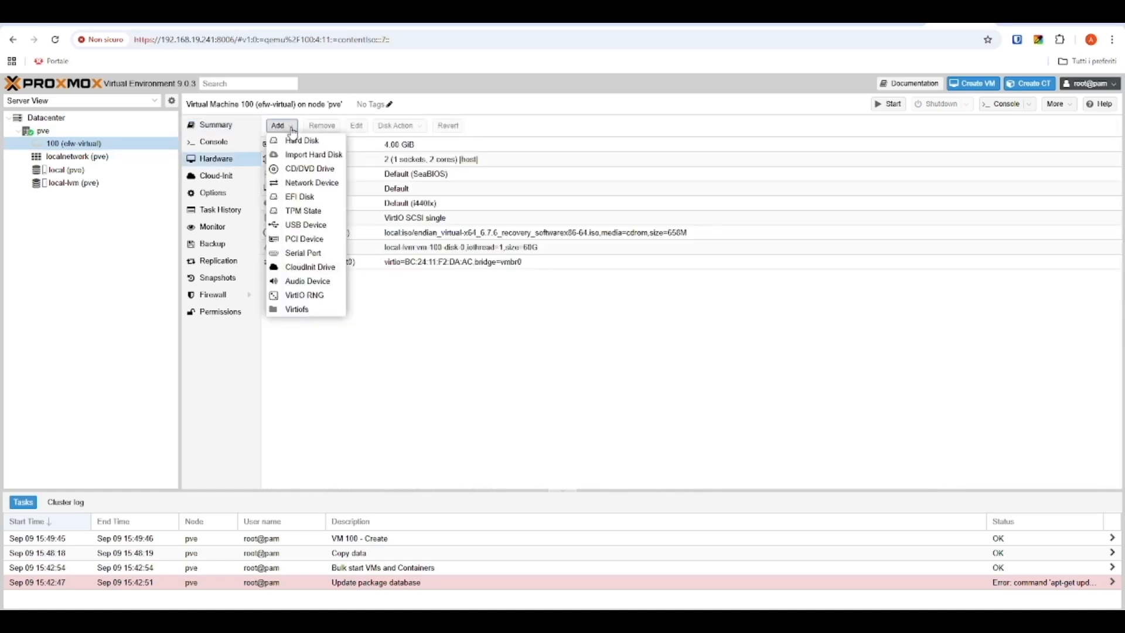
{"action": "left_click", "coordinate": [312, 189]}
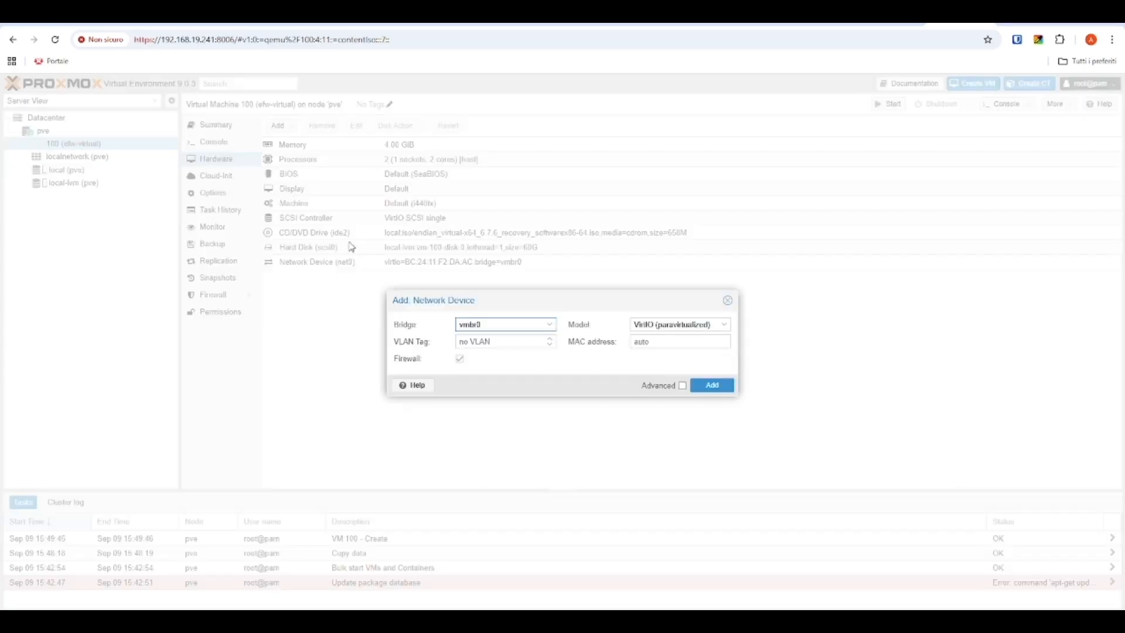
{"action": "left_click", "coordinate": [474, 341]}
{"action": "type", "text": "10"}
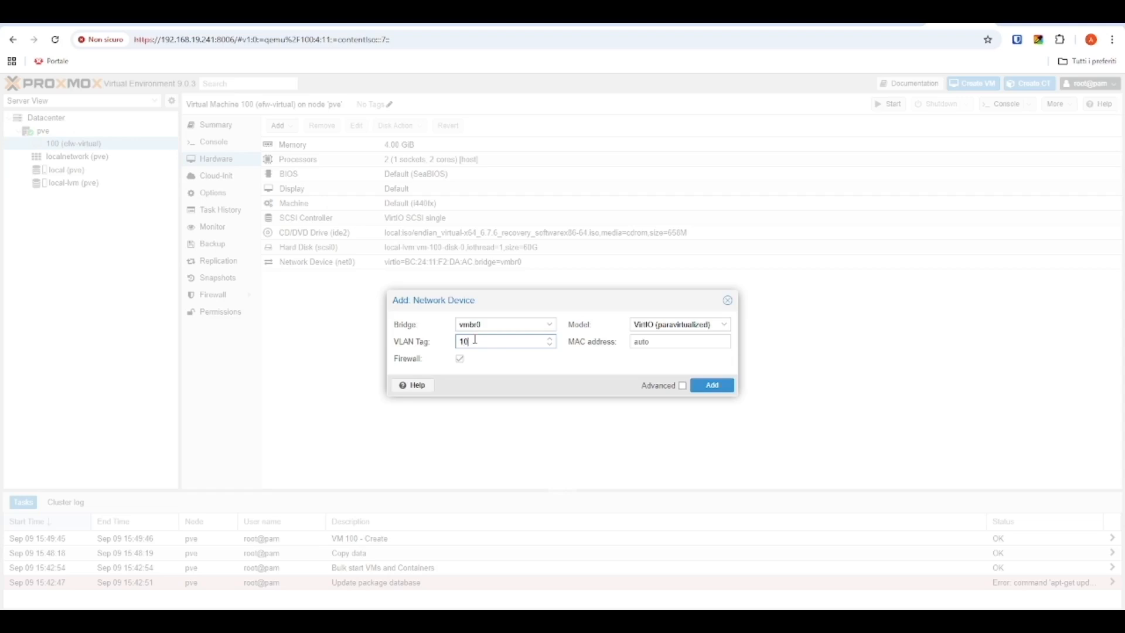
{"action": "left_click", "coordinate": [460, 358]}
{"action": "left_click", "coordinate": [721, 385]}
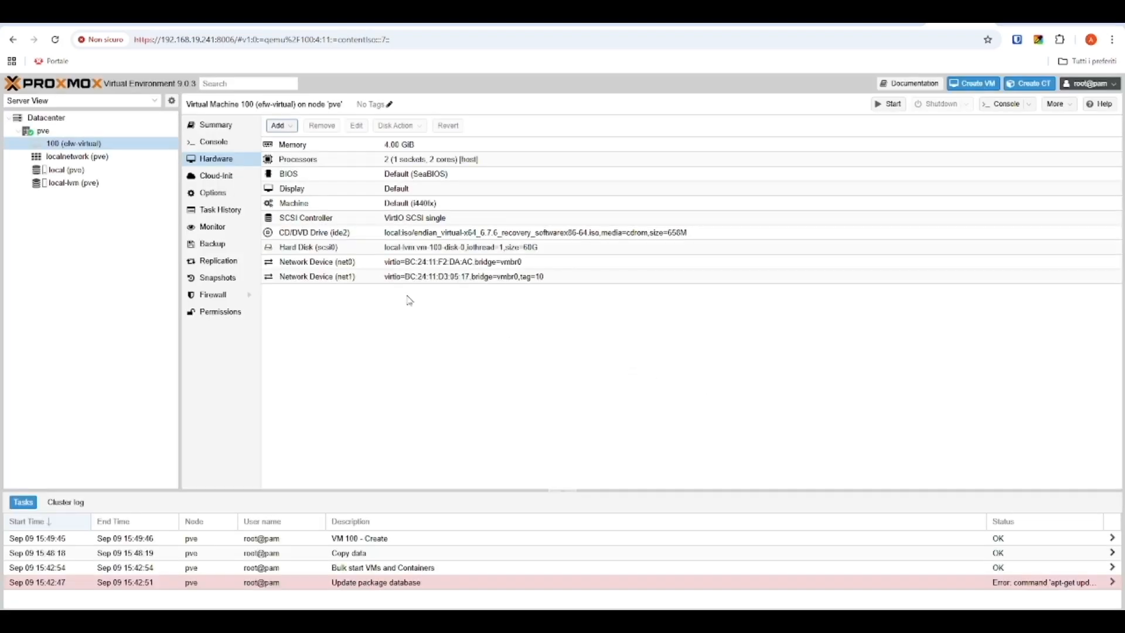
Step: Add a second vmbr0 network device tagged VLAN 20 with the firewall off
{"action": "left_click", "coordinate": [291, 125]}
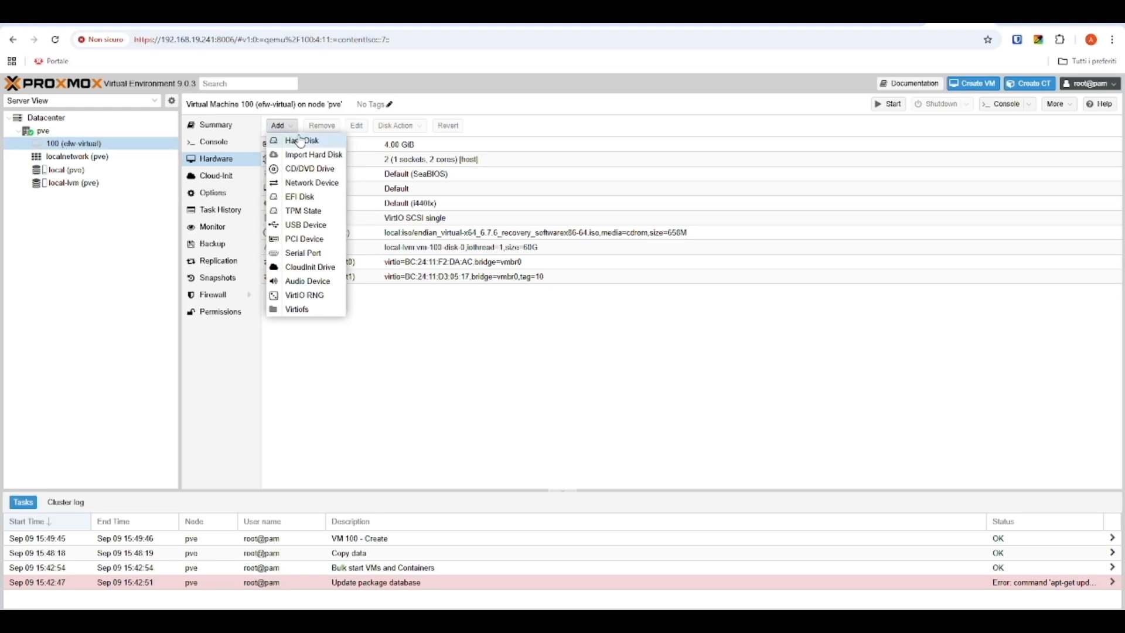
{"action": "left_click", "coordinate": [316, 186]}
{"action": "left_click", "coordinate": [485, 341]}
{"action": "type", "text": "20"}
{"action": "left_click", "coordinate": [460, 358]}
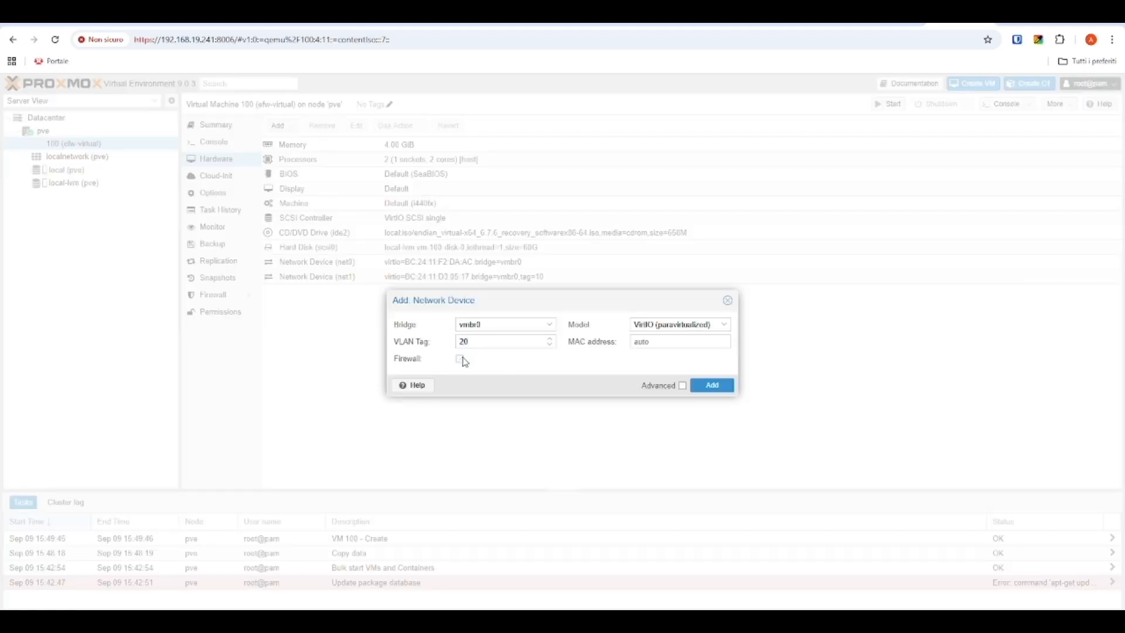
{"action": "left_click", "coordinate": [711, 385]}
Step: Add a third vmbr0 network device tagged VLAN 30 with the firewall off
{"action": "left_click", "coordinate": [289, 127]}
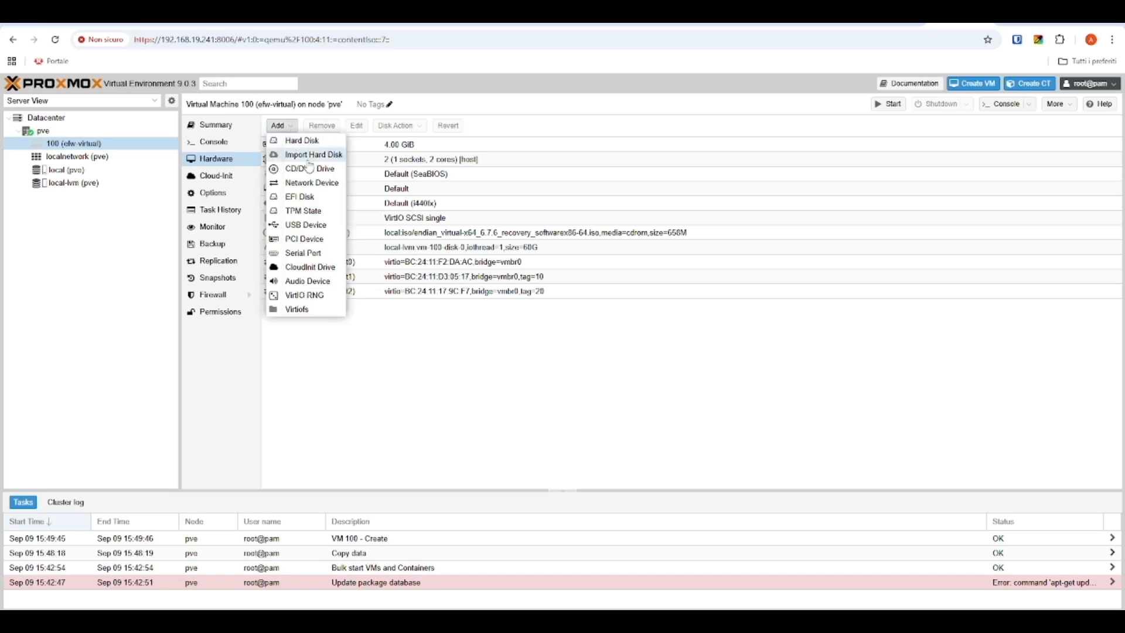
{"action": "left_click", "coordinate": [311, 183]}
{"action": "left_click", "coordinate": [508, 345]}
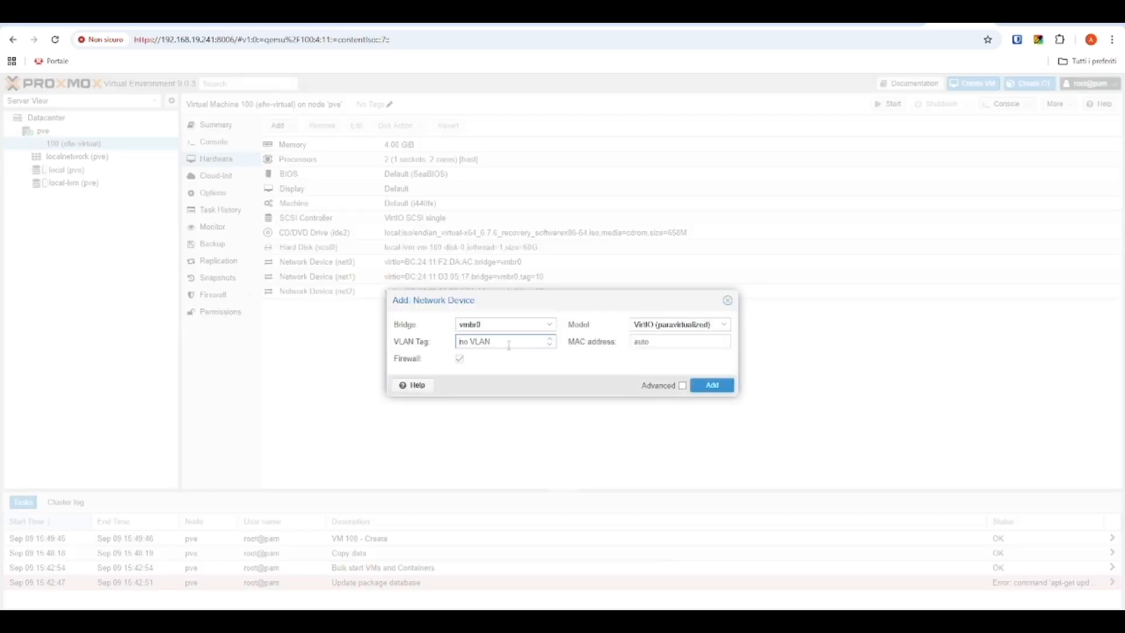
{"action": "type", "text": "30"}
{"action": "left_click", "coordinate": [460, 359]}
{"action": "left_click", "coordinate": [721, 387]}
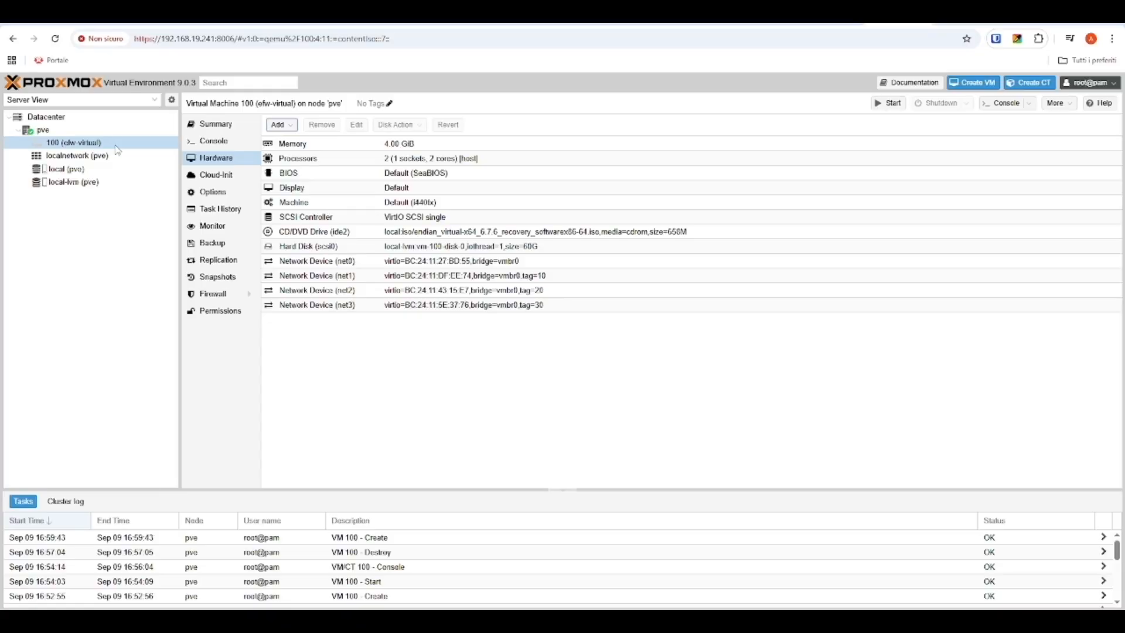
Step: Start VM 100 and move its console window to the right
{"action": "right_click", "coordinate": [117, 146]}
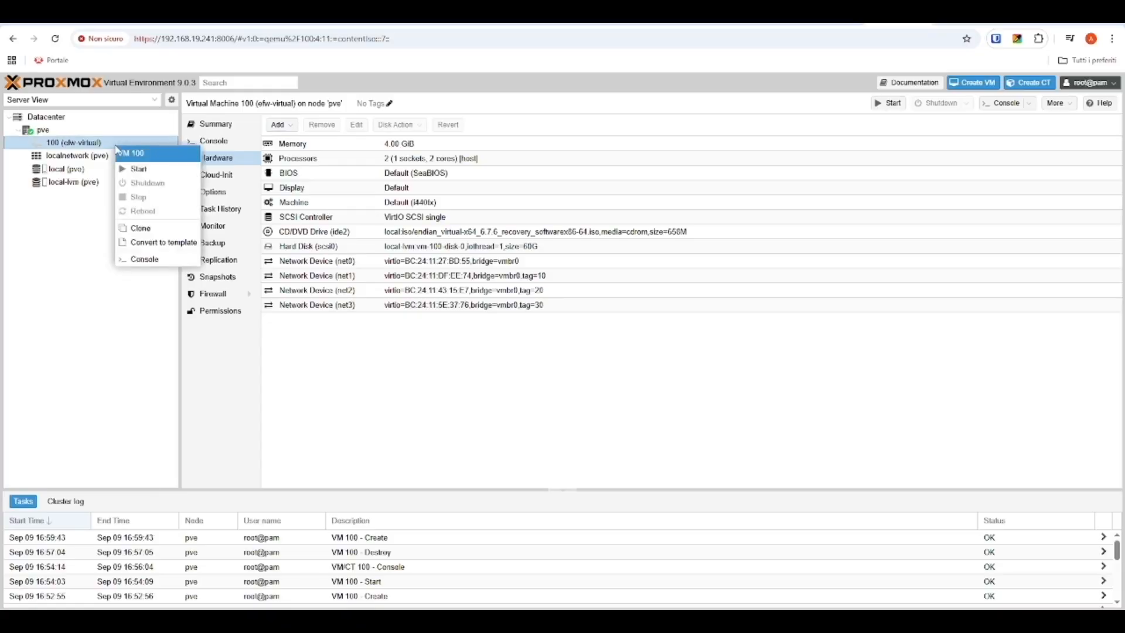
{"action": "left_click", "coordinate": [139, 169]}
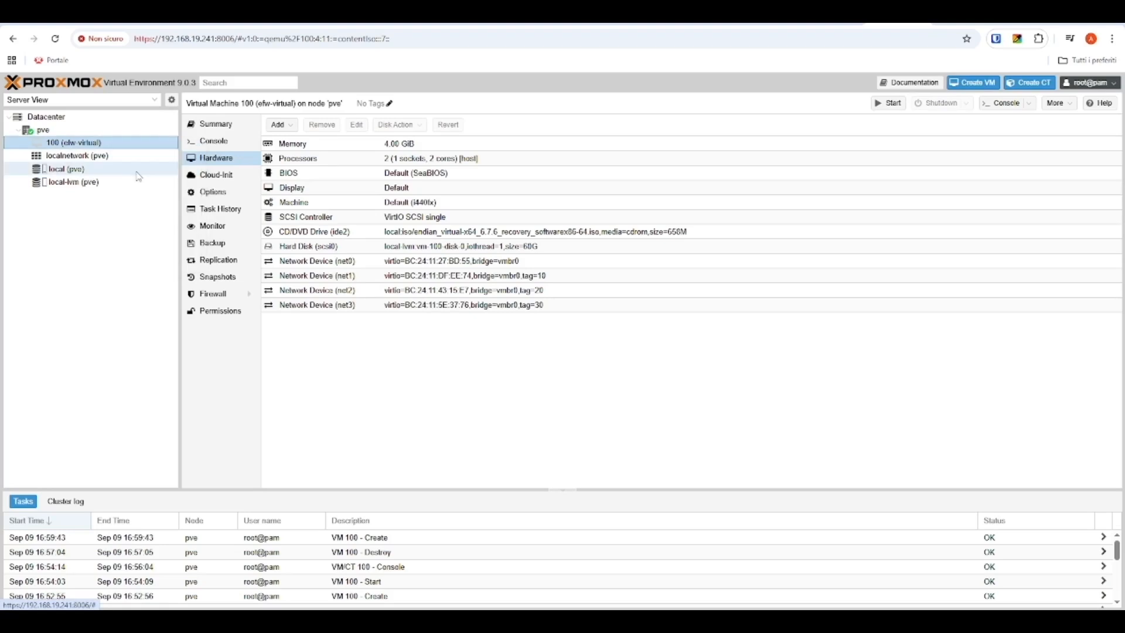
{"action": "left_click_drag", "start_coordinate": [252, 21], "coordinate": [669, 168]}
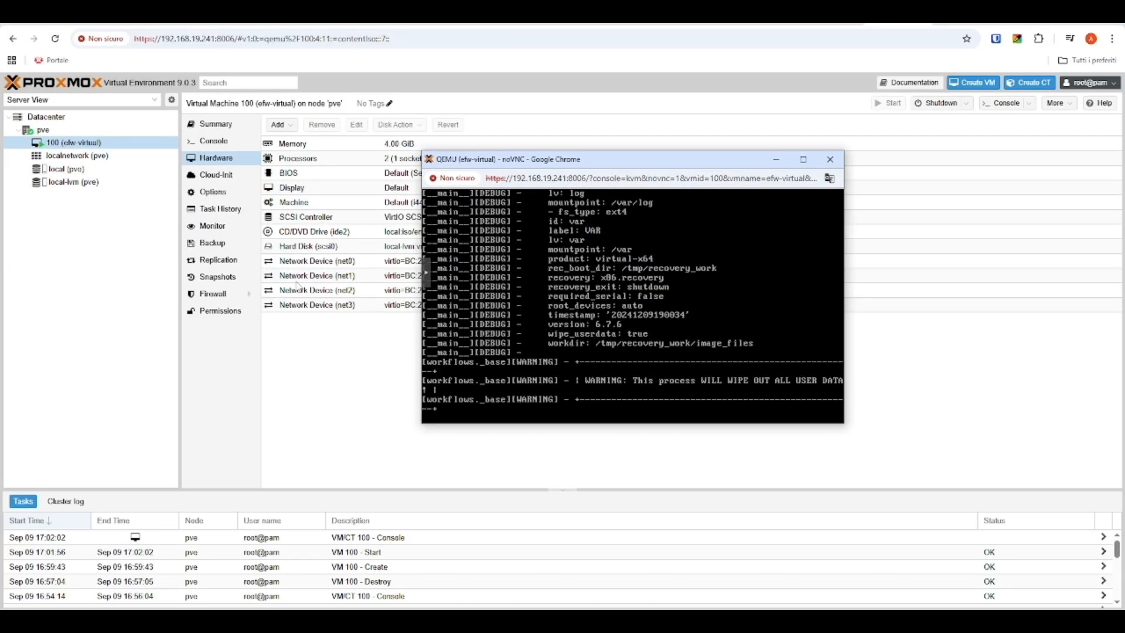
Step: Move the noVNC console aside and wait until the Endian installer shows its console menu
{"action": "left_click_drag", "start_coordinate": [628, 159], "coordinate": [792, 120]}
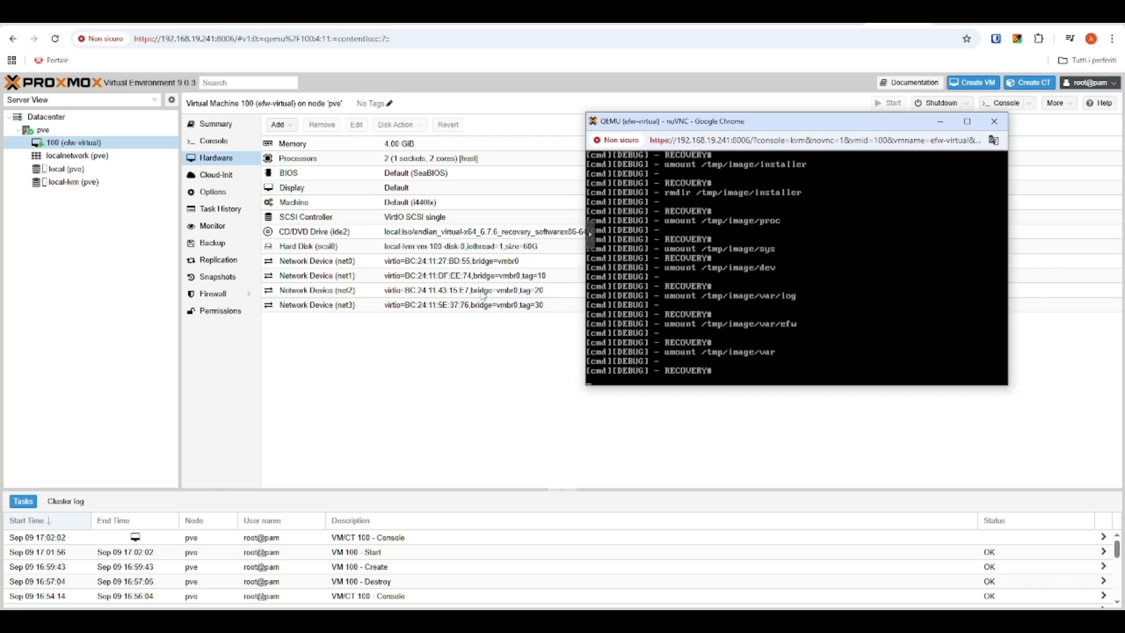
{"action": "left_click", "coordinate": [783, 281]}
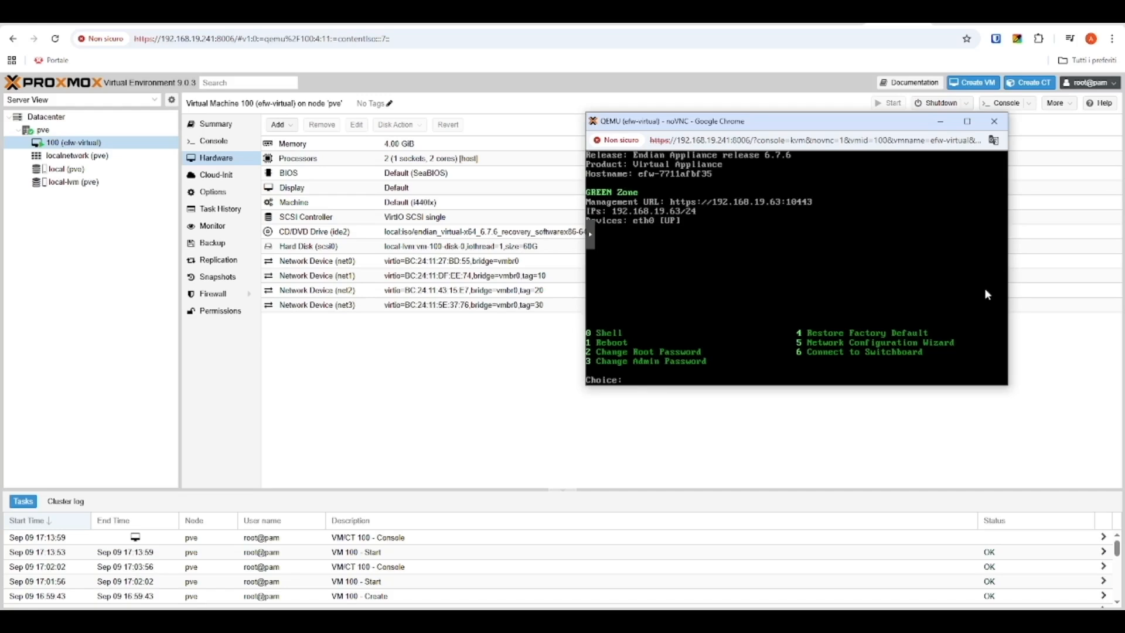
Step: Launch the network wizard (option 5), set the passwords, and name the host efw-virtual
{"action": "type", "text": "5"}
{"action": "key", "text": "Return"}
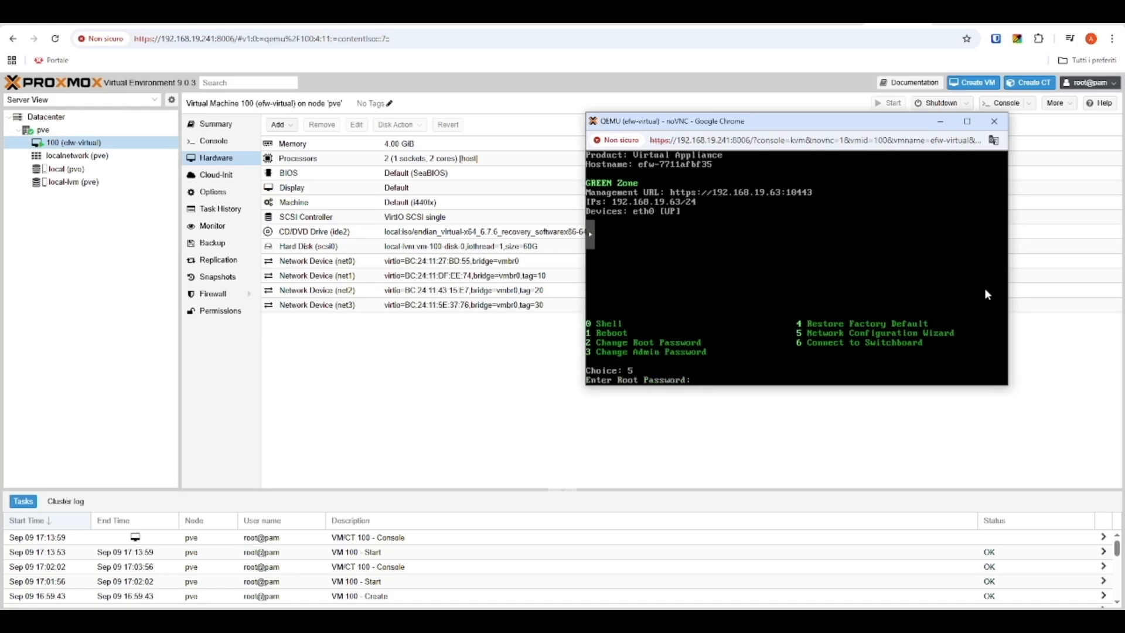
{"action": "key", "text": "Return"}
{"action": "key", "text": "Return"}
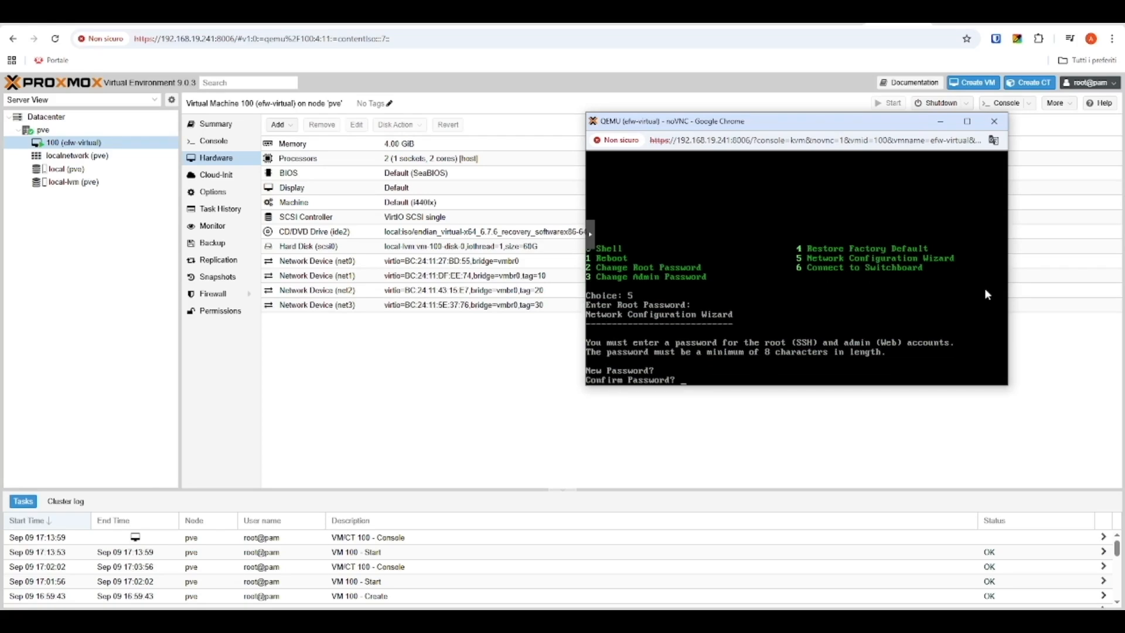
{"action": "key", "text": "Return"}
{"action": "key", "text": "BackSpace"}
{"action": "key", "text": "BackSpace"}
{"action": "key", "text": "BackSpace"}
{"action": "key", "text": "BackSpace"}
{"action": "key", "text": "BackSpace"}
{"action": "key", "text": "BackSpace"}
{"action": "key", "text": "BackSpace"}
{"action": "key", "text": "BackSpace"}
{"action": "key", "text": "BackSpace"}
{"action": "key", "text": "BackSpace"}
{"action": "type", "text": "virtual"}
{"action": "key", "text": "Return"}
{"action": "key", "text": "Return"}
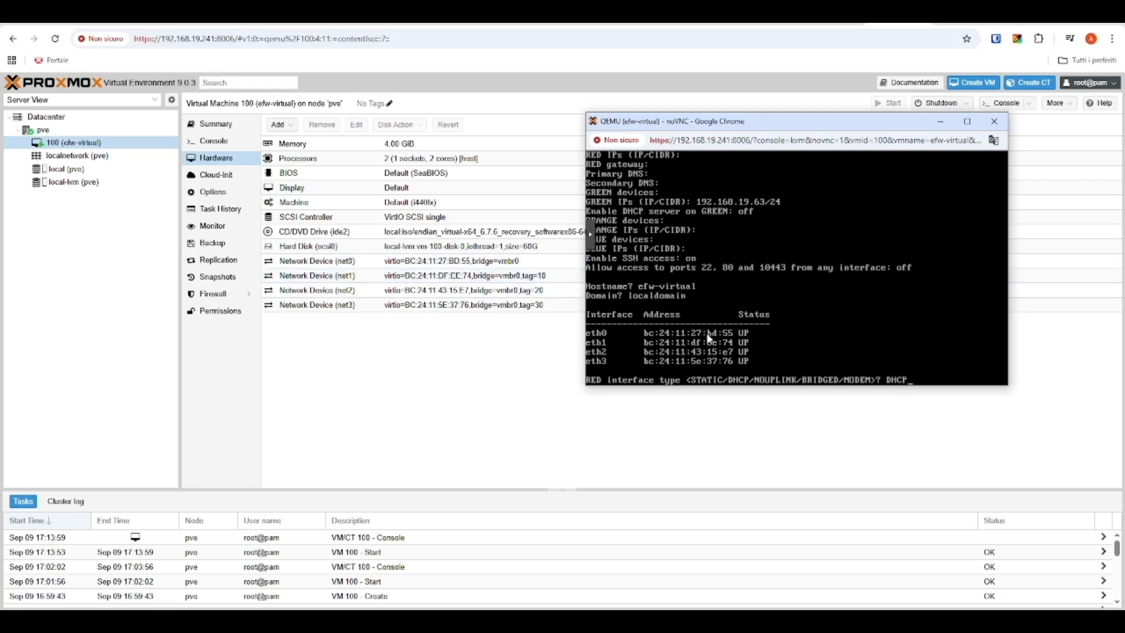
Step: Set RED to DHCP on eth0 with DNS servers 9.9.9.9 and 8.8.8.8
{"action": "key", "text": "Return"}
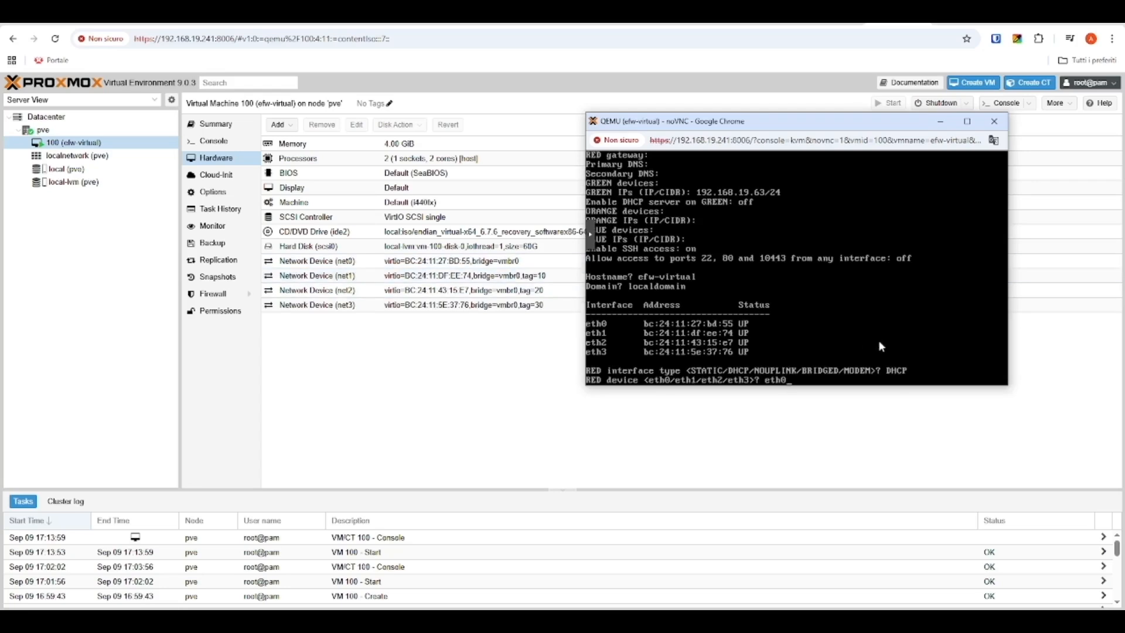
{"action": "key", "text": "Return"}
{"action": "type", "text": "9.9.9.9"}
{"action": "key", "text": "Return"}
{"action": "type", "text": "8.8.8.8"}
{"action": "key", "text": "Return"}
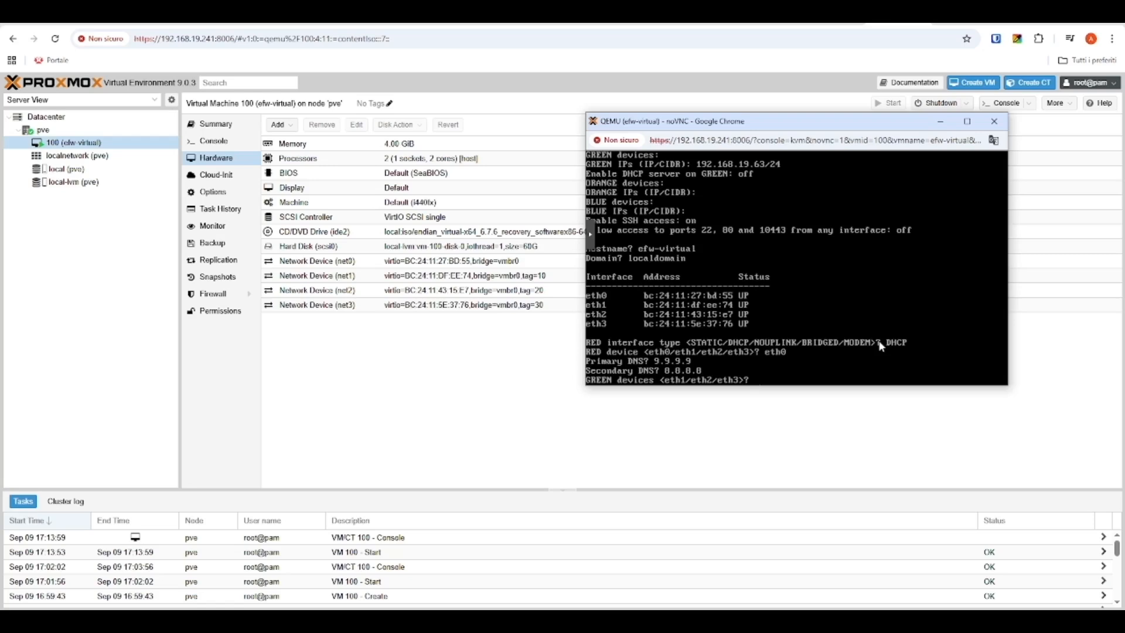
Step: Assign GREEN to eth1 at 192.168.0.15/24 and clear the DHCP default answer
{"action": "type", "text": "eth"}
{"action": "type", "text": "1"}
{"action": "key", "text": "Return"}
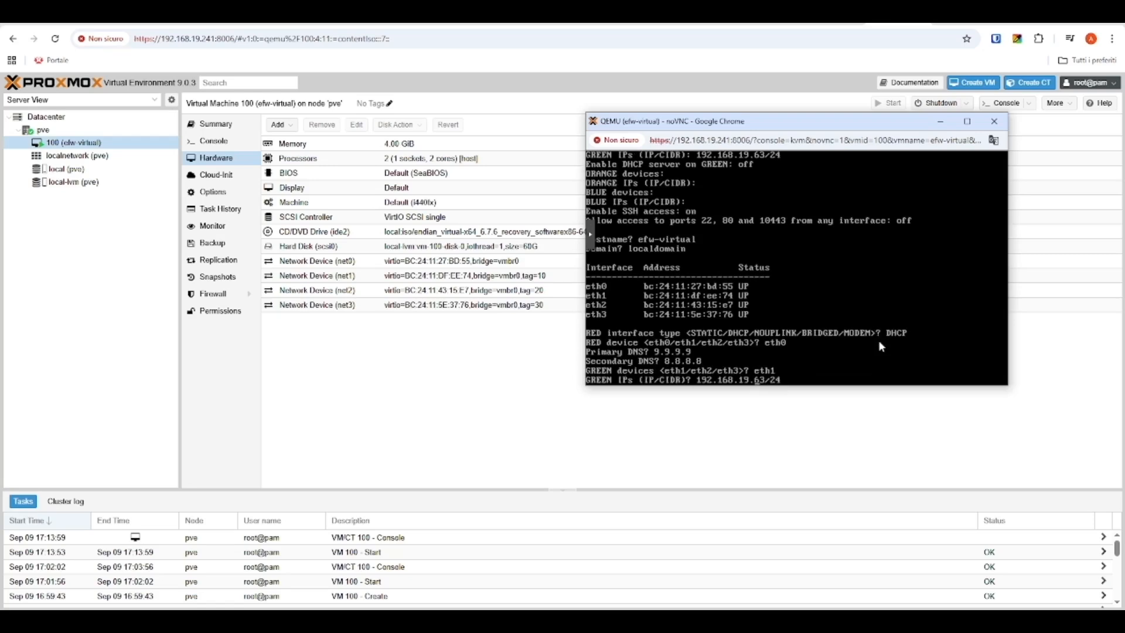
{"action": "key", "text": "BackSpace"}
{"action": "key", "text": "BackSpace"}
{"action": "type", "text": "0"}
{"action": "key", "text": "Right"}
{"action": "key", "text": "BackSpace"}
{"action": "key", "text": "BackSpace"}
{"action": "type", "text": "15"}
{"action": "key", "text": "Return"}
{"action": "key", "text": "BackSpace"}
{"action": "key", "text": "BackSpace"}
Step: Enable the GREEN DHCP server and set ORANGE to eth2 at 192.168.20.1/24
{"action": "type", "text": "n"}
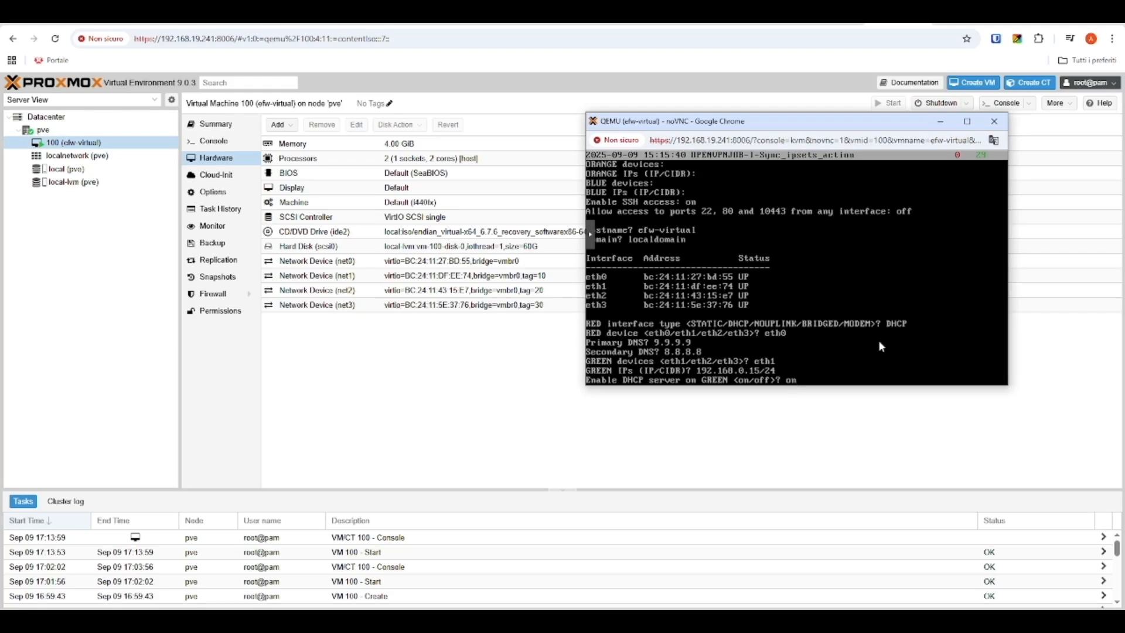
{"action": "key", "text": "Return"}
{"action": "type", "text": "eth2"}
{"action": "key", "text": "Return"}
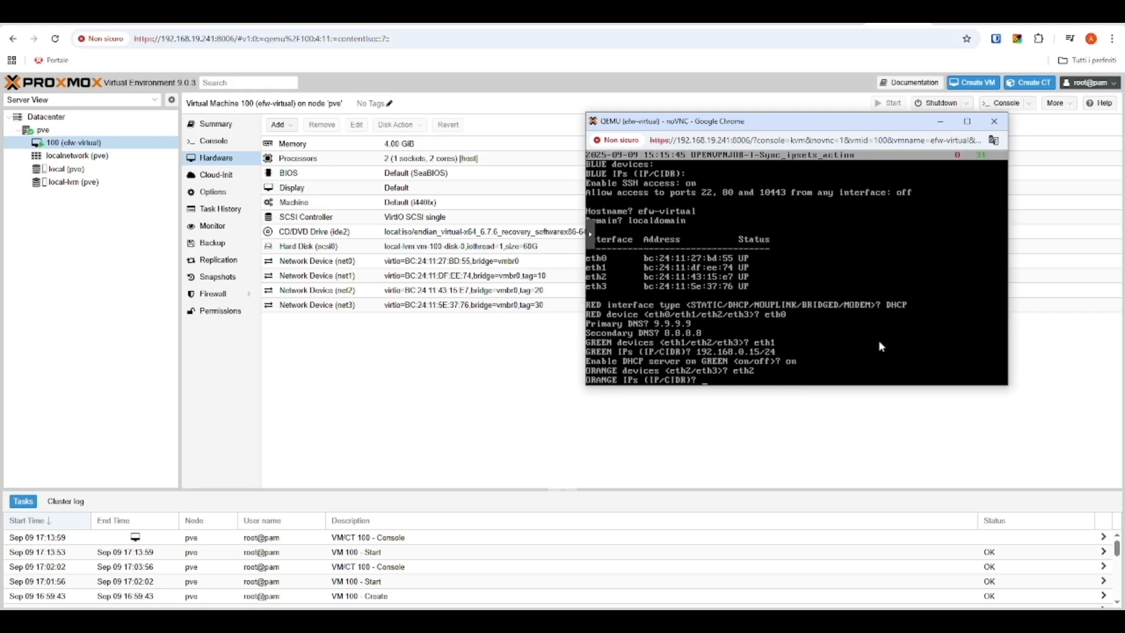
{"action": "type", "text": "192.168.20.1/24"}
{"action": "key", "text": "Return"}
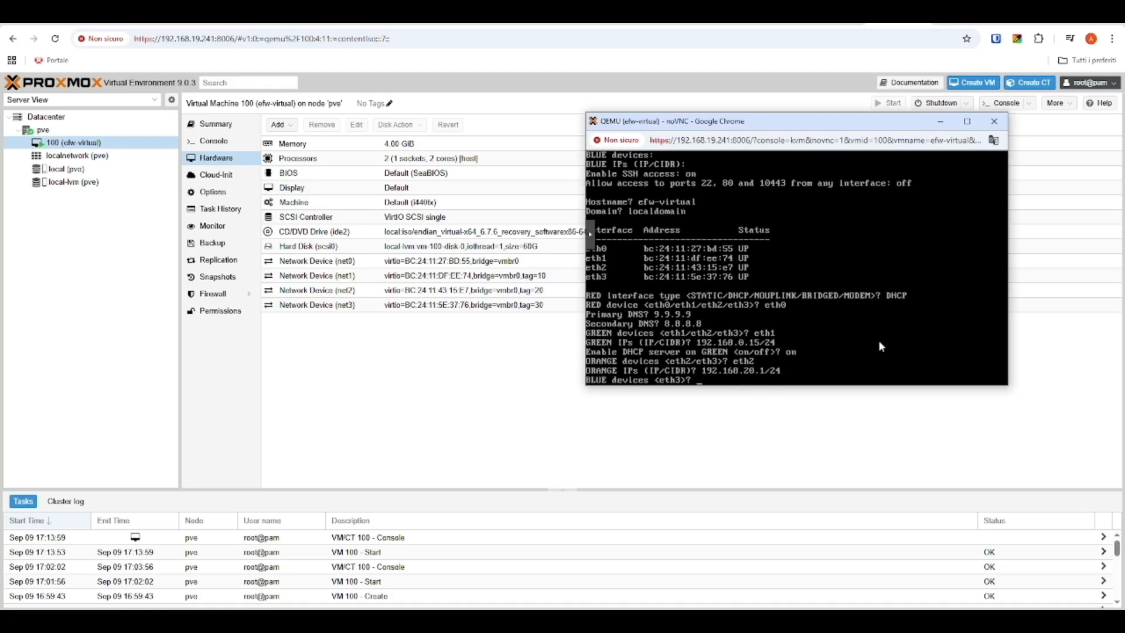
Step: Assign BLUE to eth3 with address 192.168.30.1/24
{"action": "type", "text": "eth3"}
{"action": "key", "text": "Return"}
{"action": "type", "text": "192.168"}
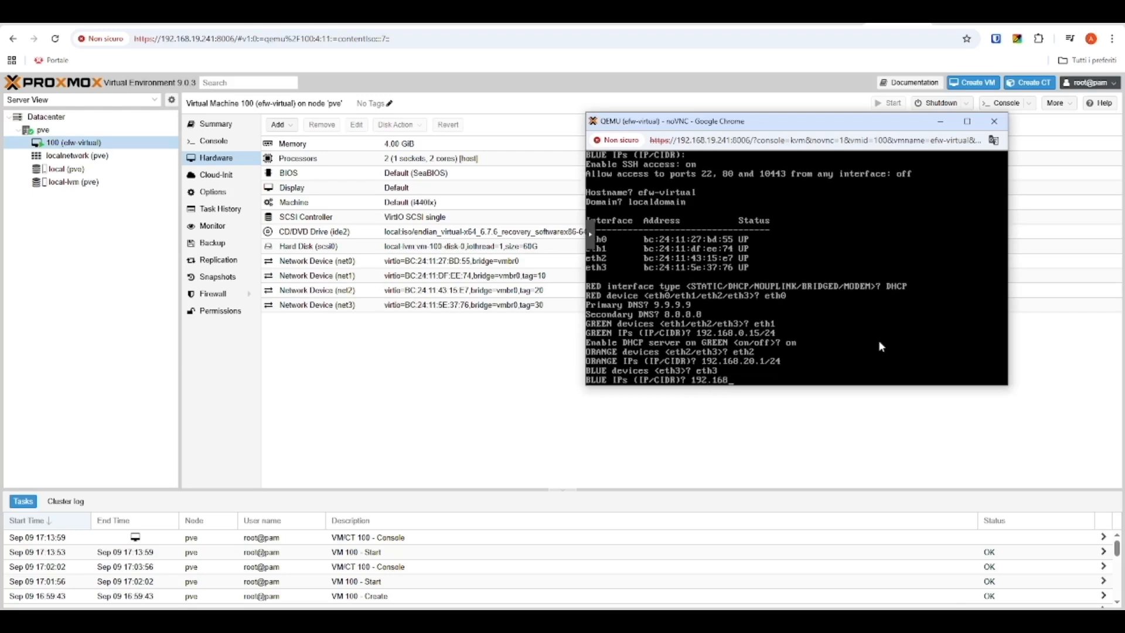
{"action": "type", "text": ".30.1/24"}
{"action": "key", "text": "Return"}
Step: Enable SSH and access to ports 22, 80 and 10443, then confirm and write the configuration
{"action": "type", "text": "on"}
{"action": "key", "text": "Return"}
{"action": "type", "text": "off>? o"}
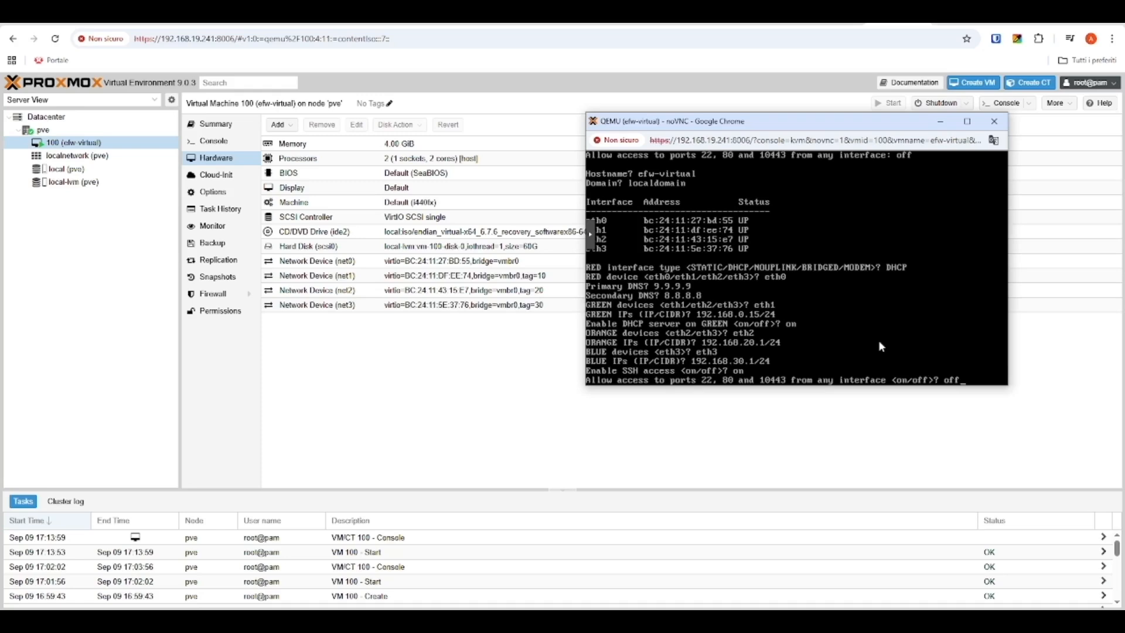
{"action": "type", "text": "n"}
{"action": "key", "text": "Return"}
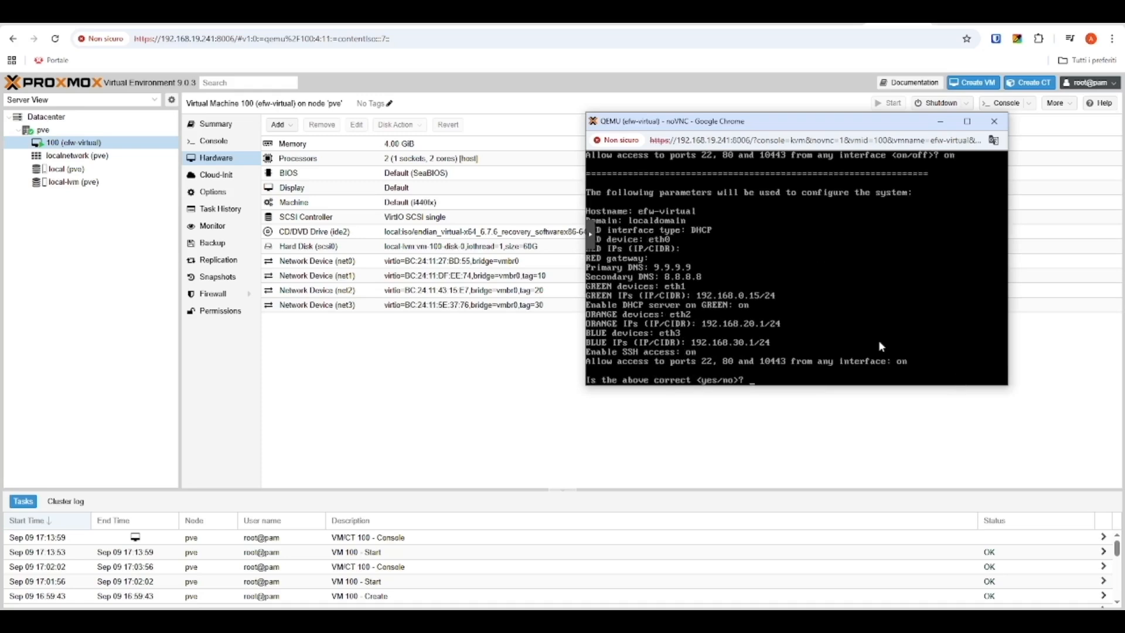
{"action": "type", "text": "yes"}
{"action": "key", "text": "Return"}
{"action": "type", "text": "yes"}
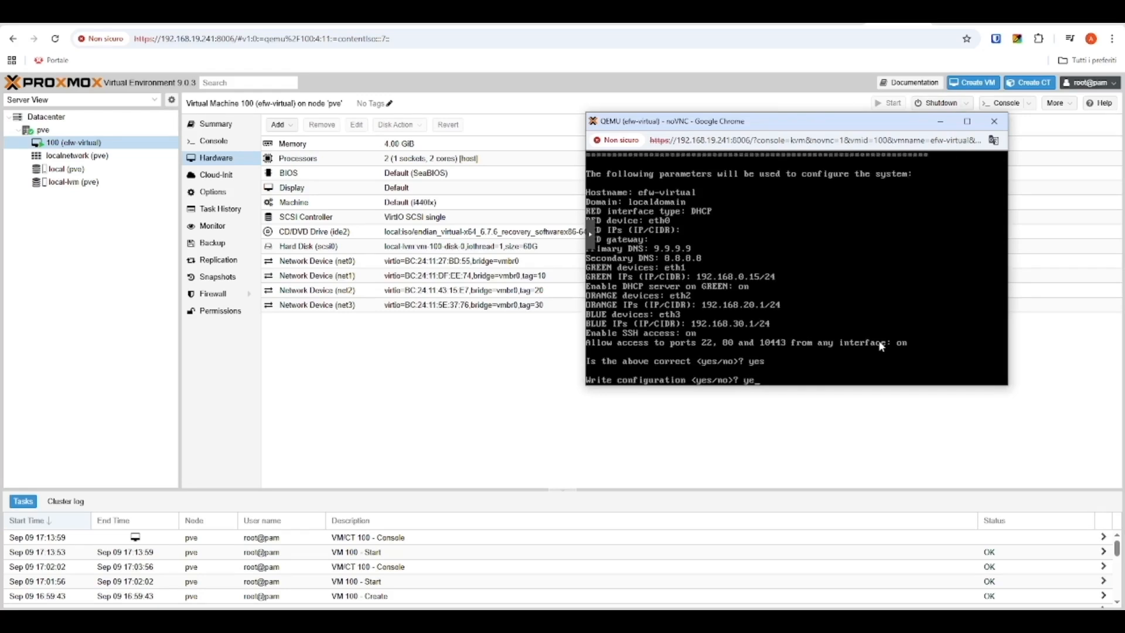
{"action": "key", "text": "Return"}
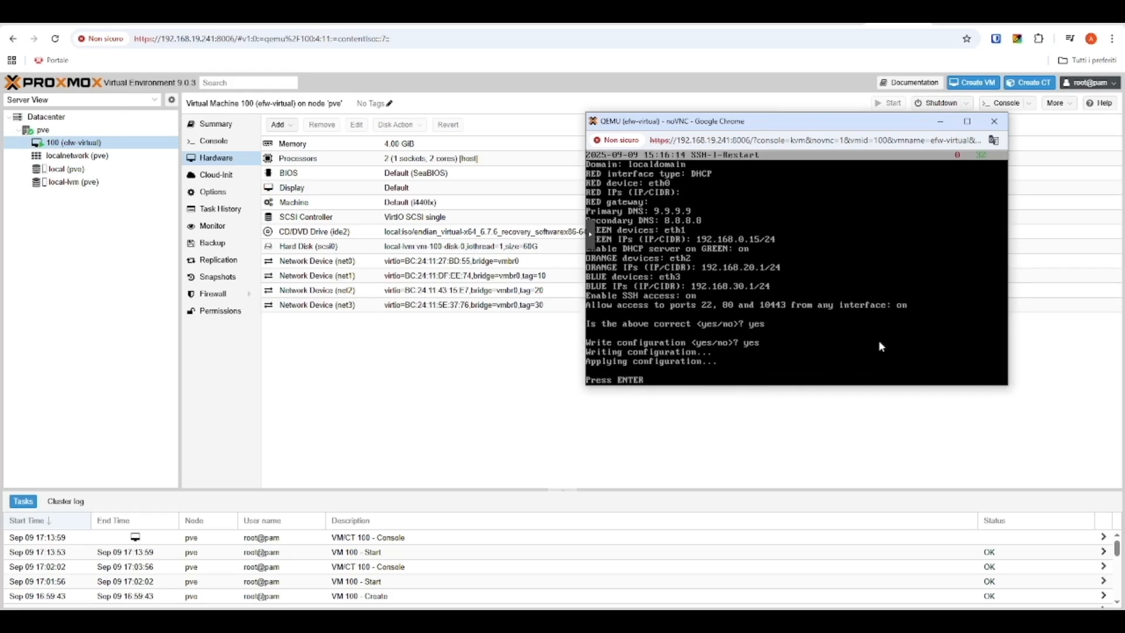
{"action": "key", "text": "Return"}
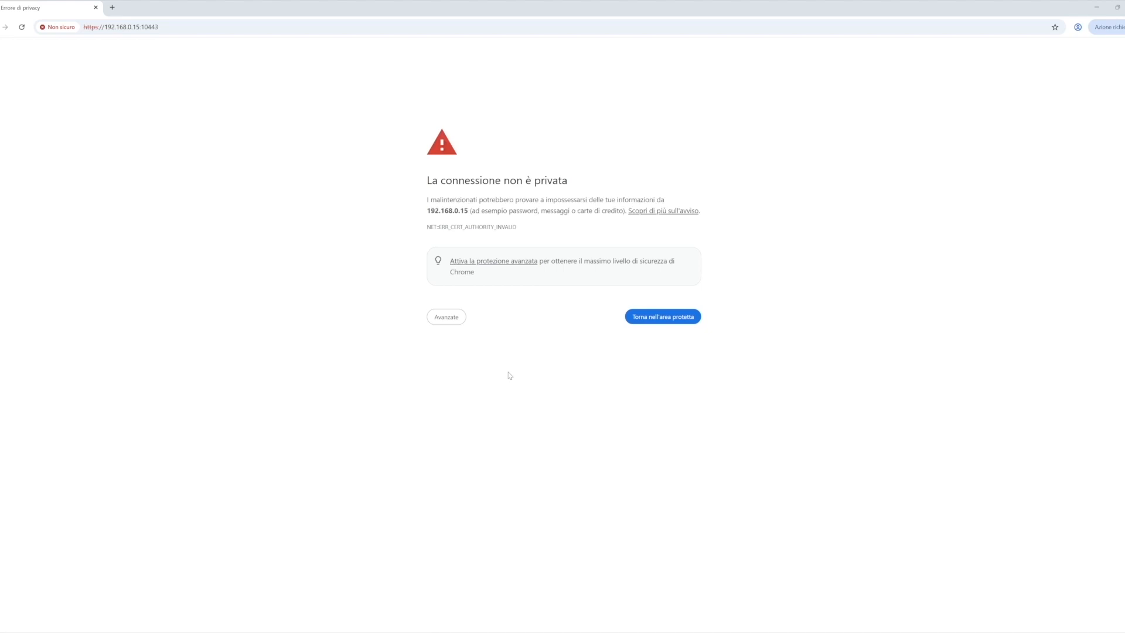
Step: Bypass Chrome's certificate warning via Avanzate and proceed to 192.168.0.15
{"action": "left_click", "coordinate": [444, 319]}
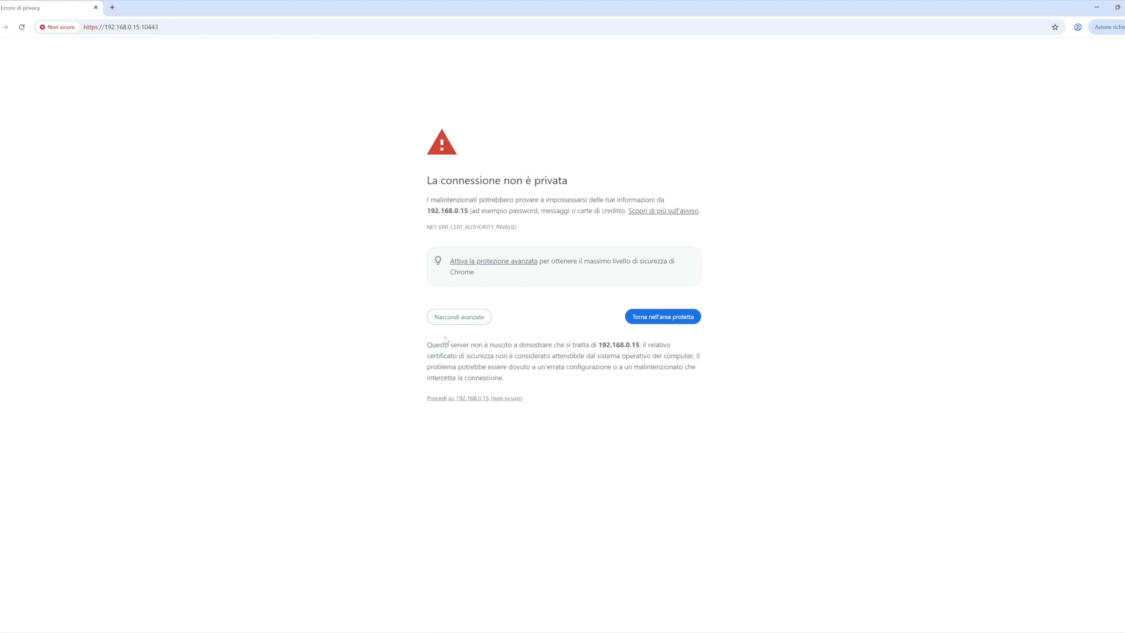
{"action": "left_click", "coordinate": [455, 400]}
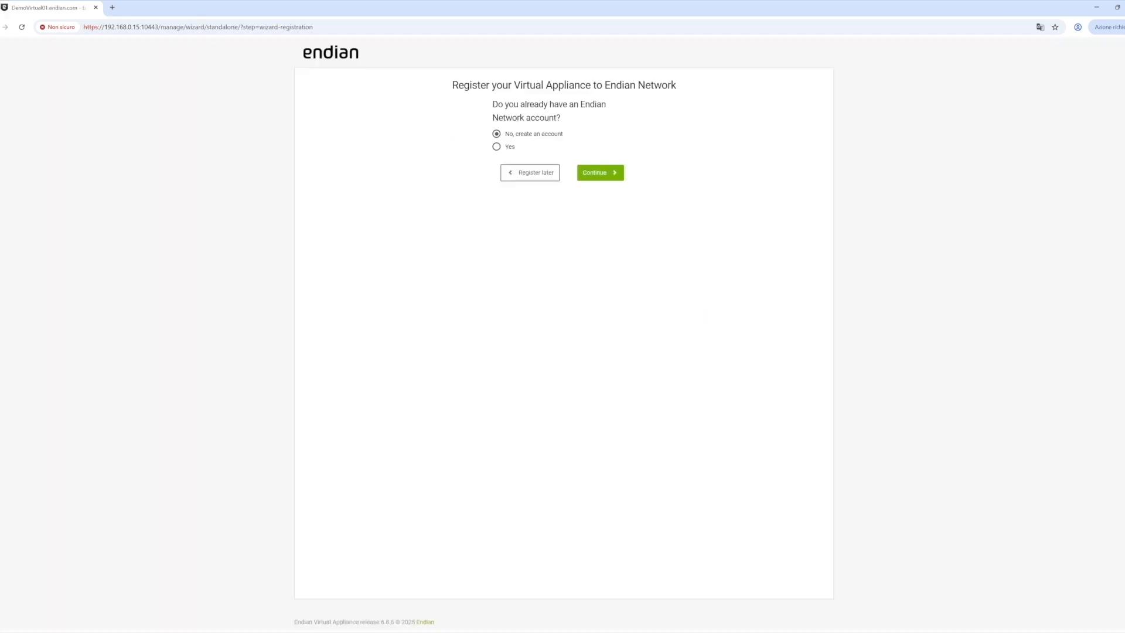
Step: Confirm an existing Endian Network account, then enter its username, password and pasted activation code
{"action": "left_click", "coordinate": [496, 147]}
{"action": "left_click", "coordinate": [603, 177]}
{"action": "left_click", "coordinate": [481, 143]}
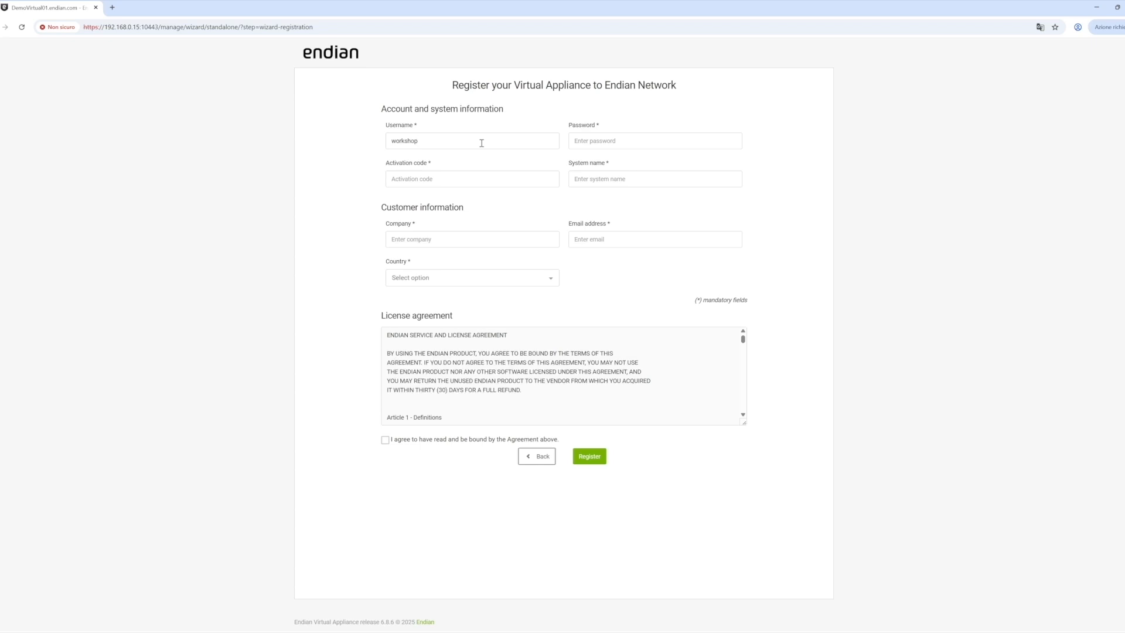
{"action": "left_click", "coordinate": [507, 187]}
{"action": "key", "text": "ctrl+v"}
Step: Enter system name DemoVirtual01, company EndianDemo, a contact e-mail and country Italy, then submit the registration
{"action": "left_click", "coordinate": [617, 181]}
{"action": "type", "text": "DemoVirtual01"}
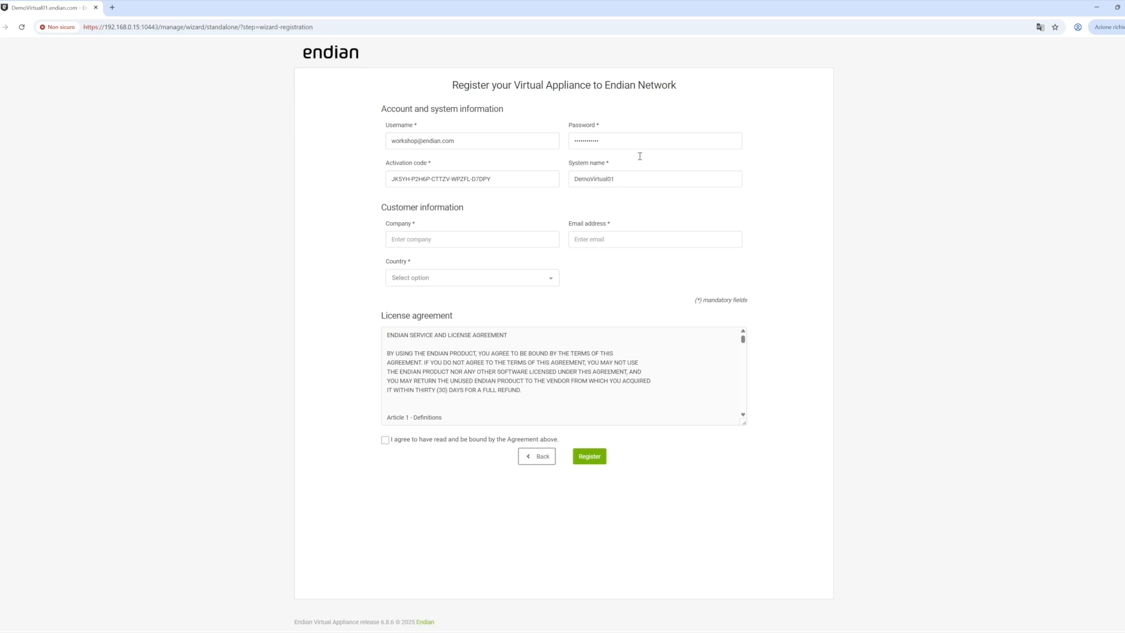
{"action": "left_click", "coordinate": [523, 238]}
{"action": "type", "text": "EndianDemo"}
{"action": "left_click", "coordinate": [583, 238]}
{"action": "left_click", "coordinate": [481, 277]}
{"action": "scroll", "coordinate": [481, 339], "scroll_direction": "down", "scroll_amount": 20}
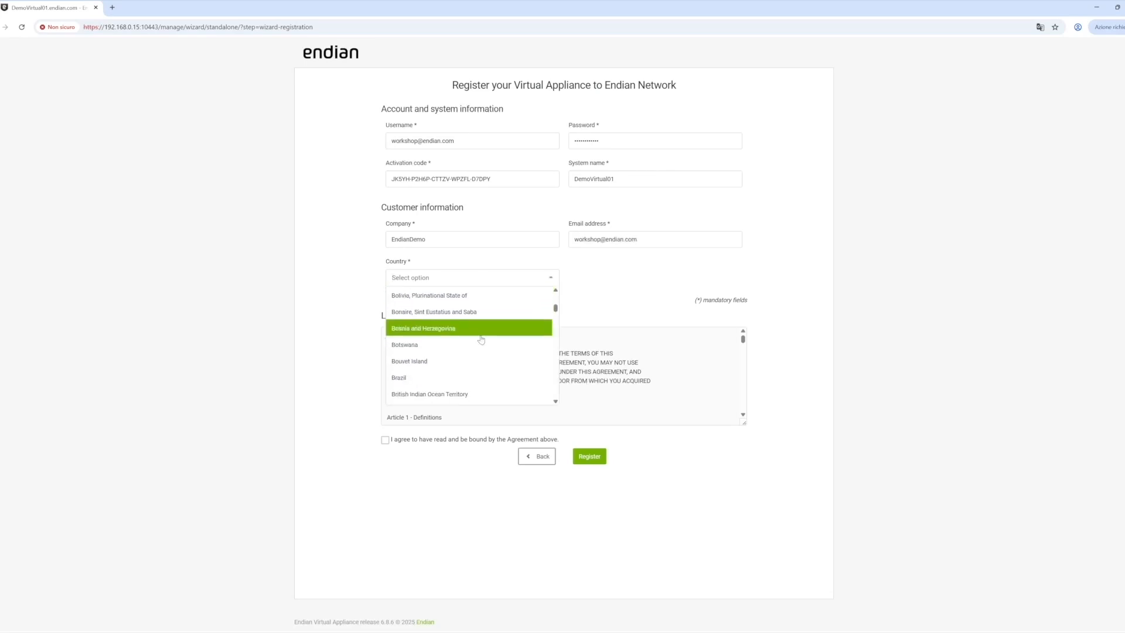
{"action": "scroll", "coordinate": [481, 339], "scroll_direction": "down", "scroll_amount": 5}
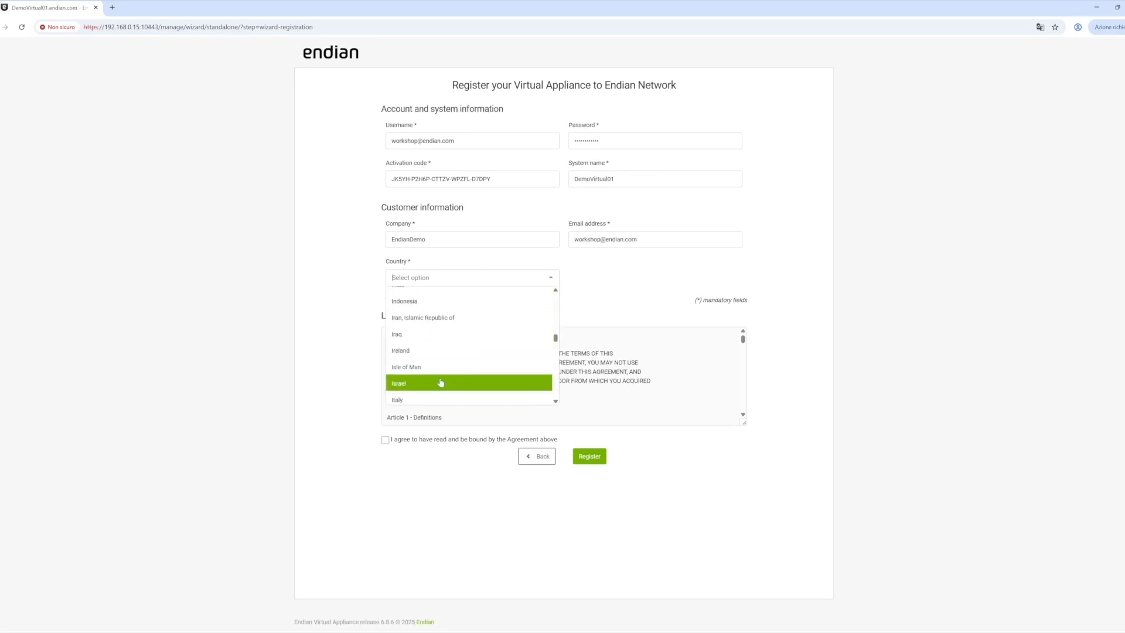
{"action": "left_click", "coordinate": [442, 381]}
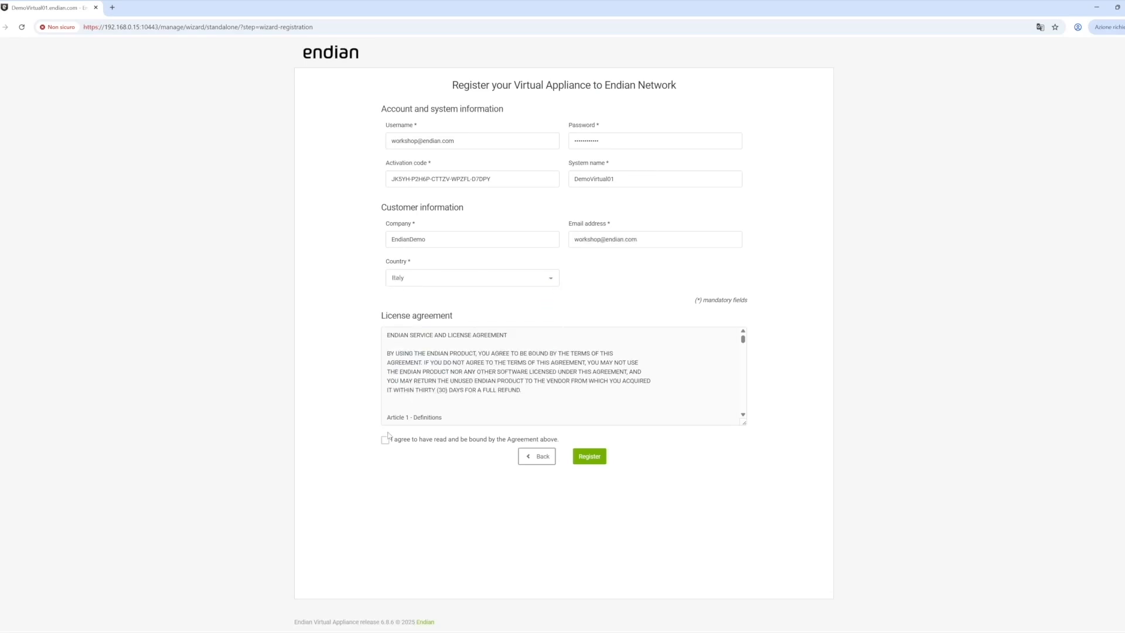
{"action": "left_click", "coordinate": [589, 458]}
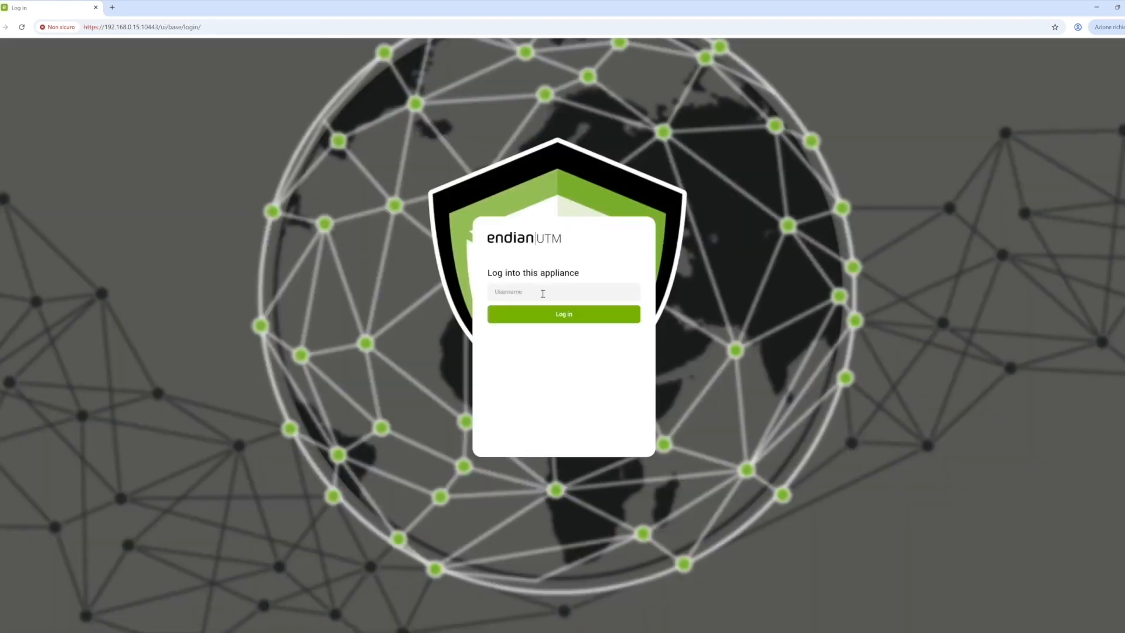
Step: Log in to the appliance as admin with the administrator password and expand the System section
{"action": "type", "text": "admin"}
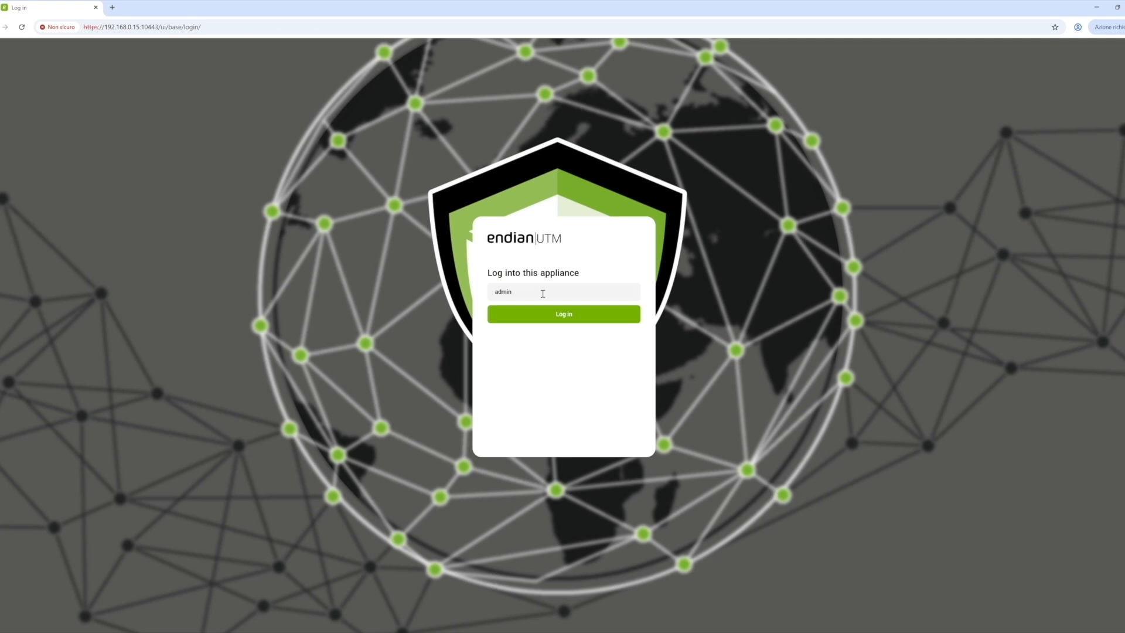
{"action": "key", "text": "Return"}
{"action": "type", "text": "••••"}
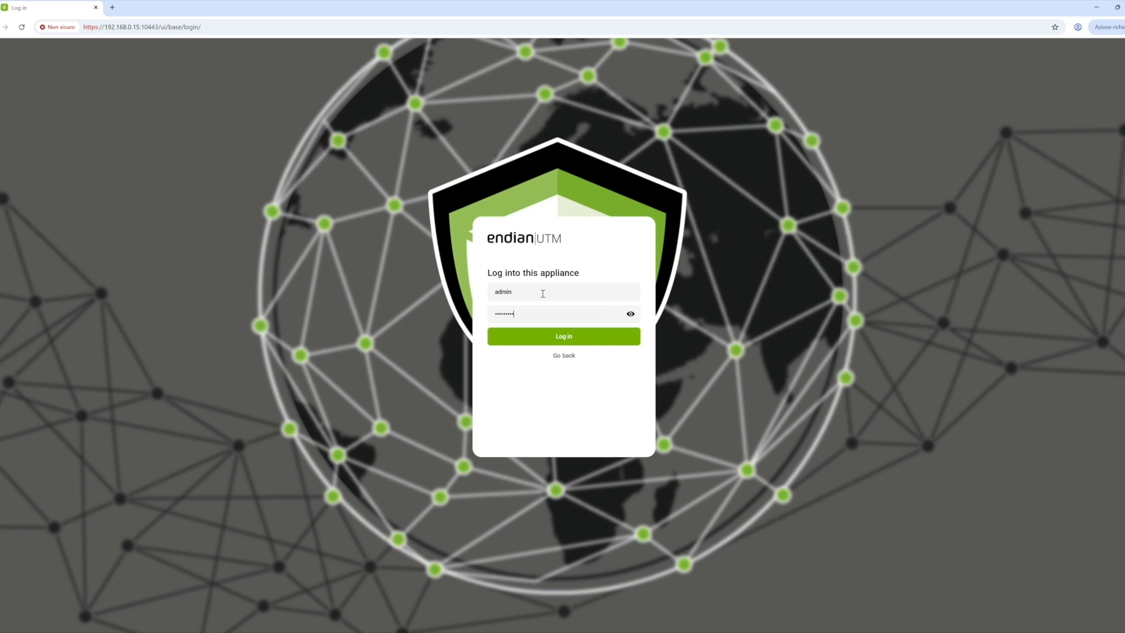
{"action": "key", "text": "Return"}
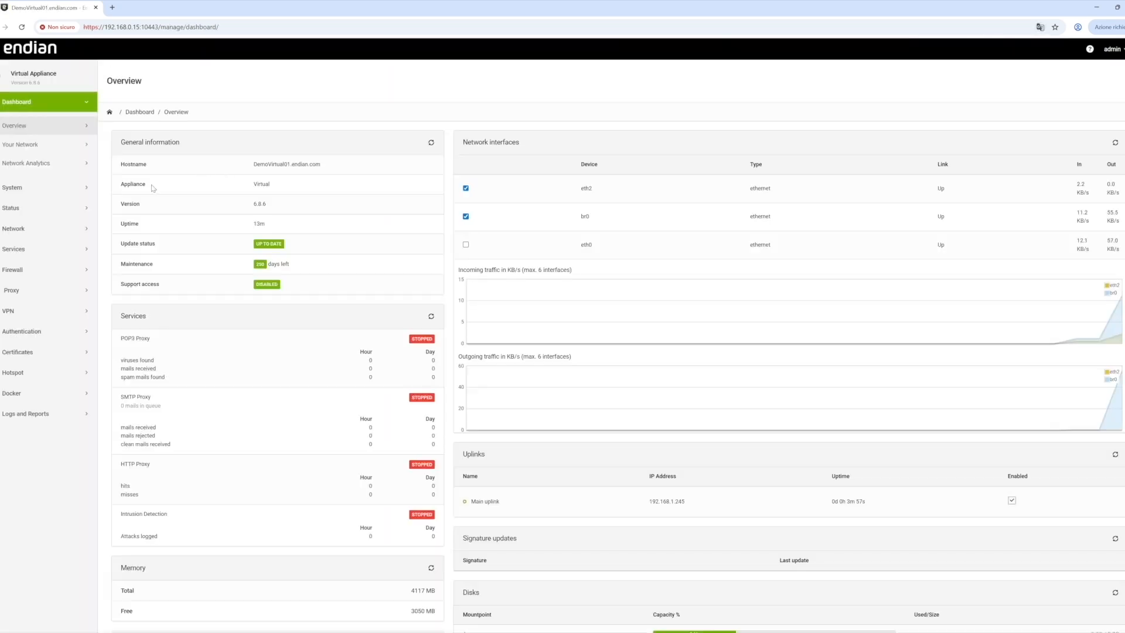
{"action": "left_click", "coordinate": [26, 190]}
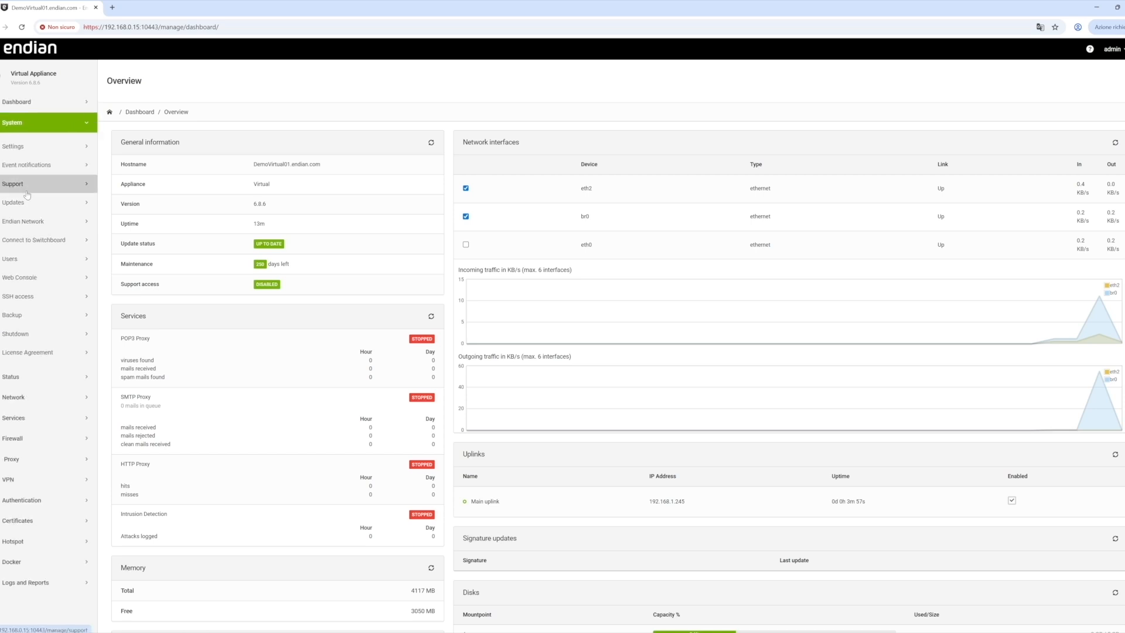
Step: Go to System > Endian Network > Subscriptions to see the valid 6.x Base Channel key
{"action": "left_click", "coordinate": [28, 220]}
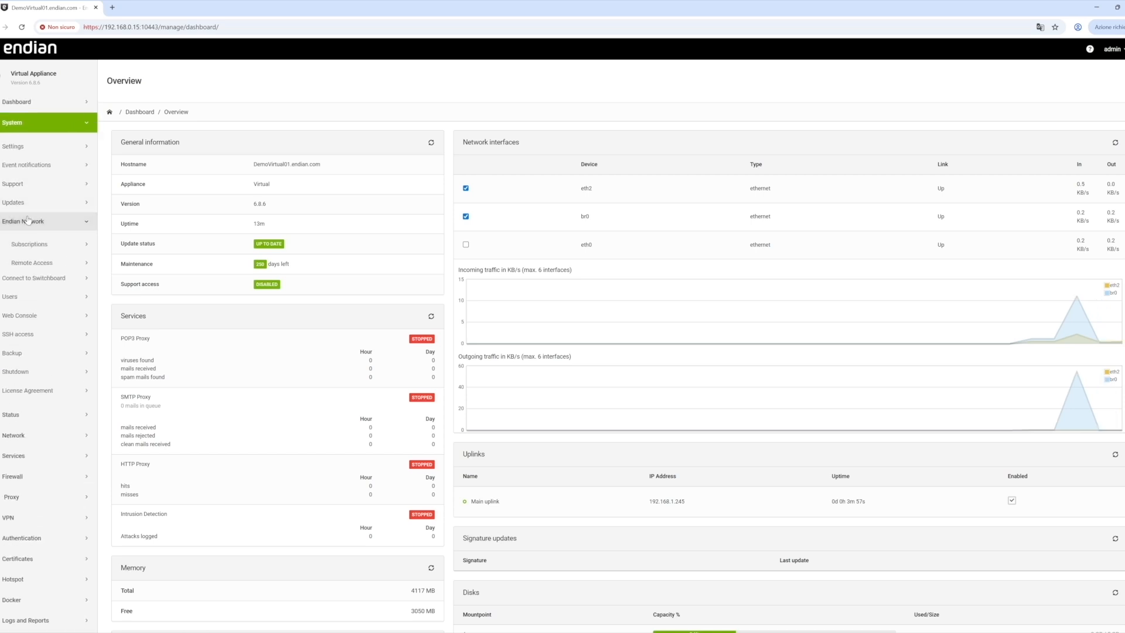
{"action": "left_click", "coordinate": [26, 245]}
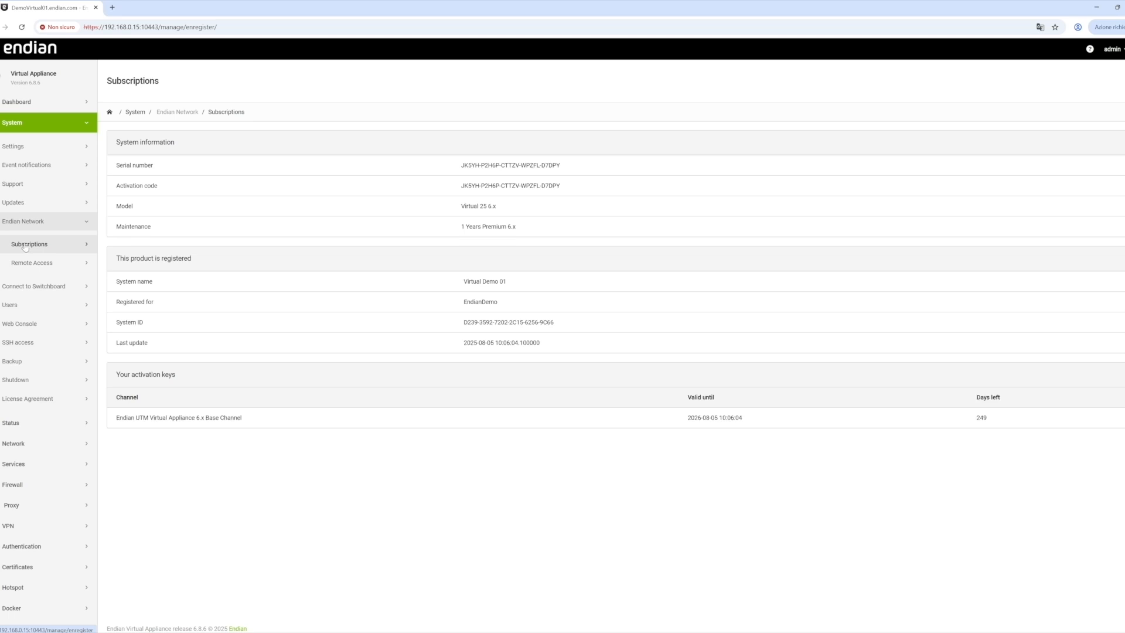
Step: On the System > Updates page, check for new updates and install the 4 found
{"action": "left_click", "coordinate": [33, 205]}
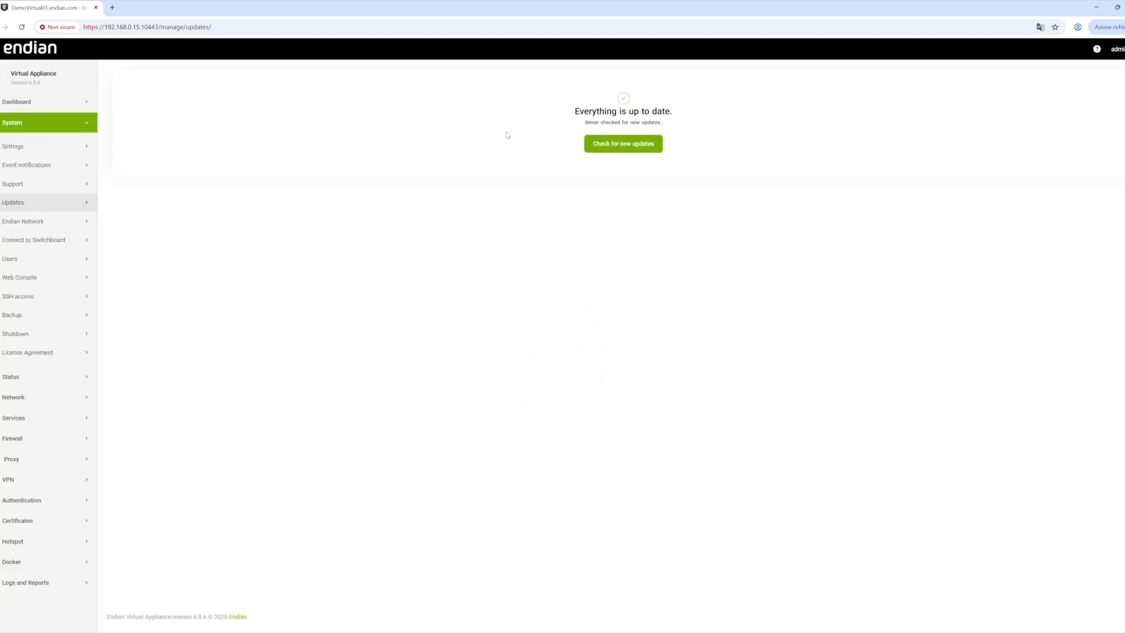
{"action": "left_click", "coordinate": [612, 146]}
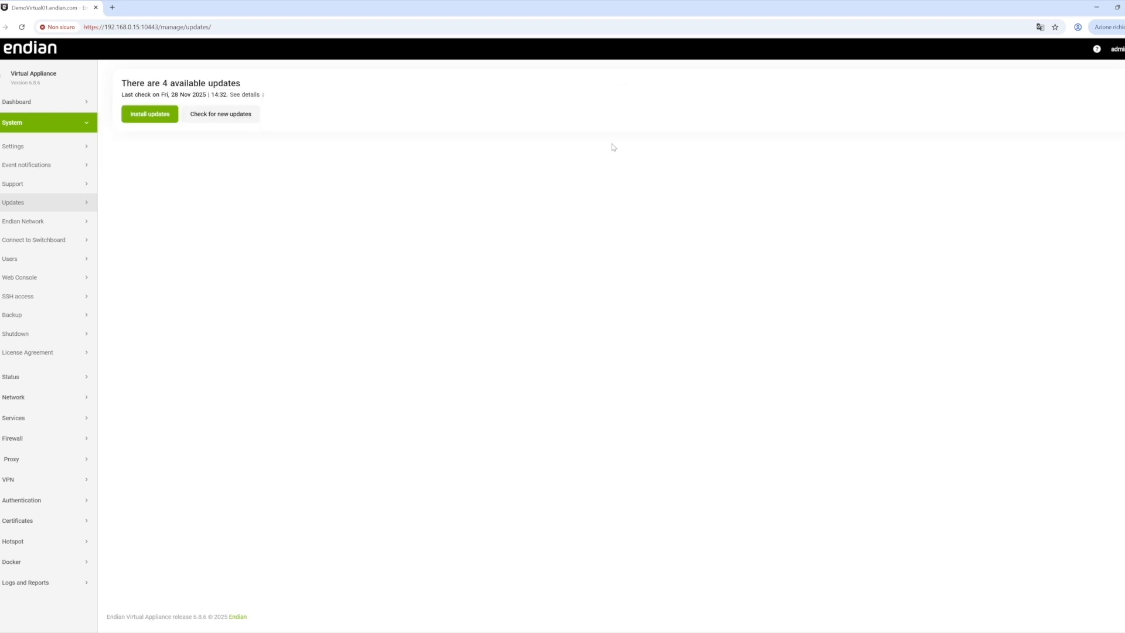
{"action": "left_click", "coordinate": [149, 114]}
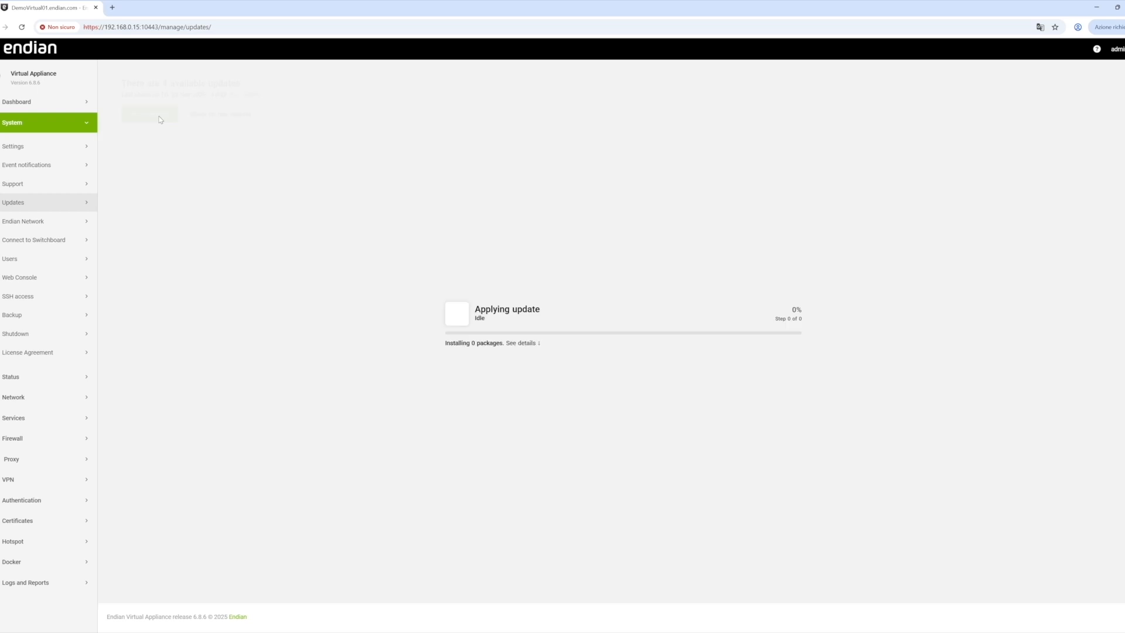